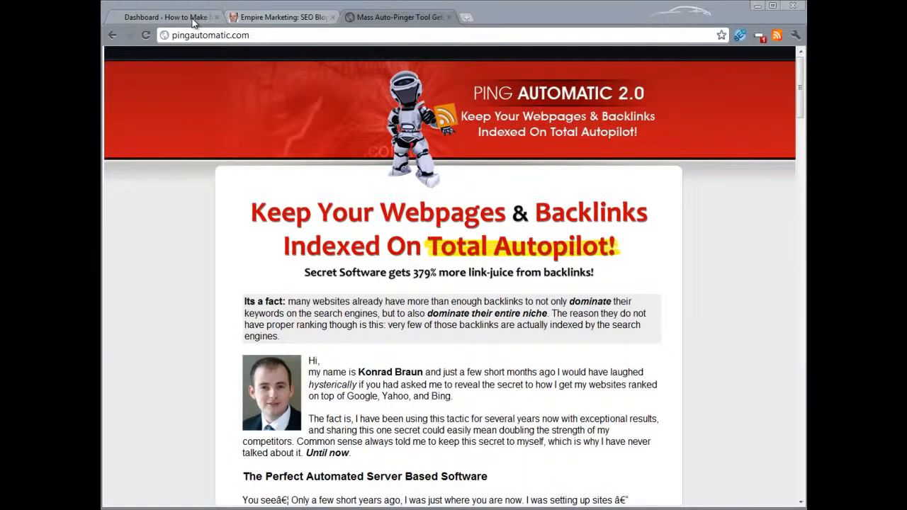
# In the WordPress dashboard, open the plugin upload page and choose pingautomatic-plugin.zip from the Desktop as the file to install.
pyautogui.click(193, 22)
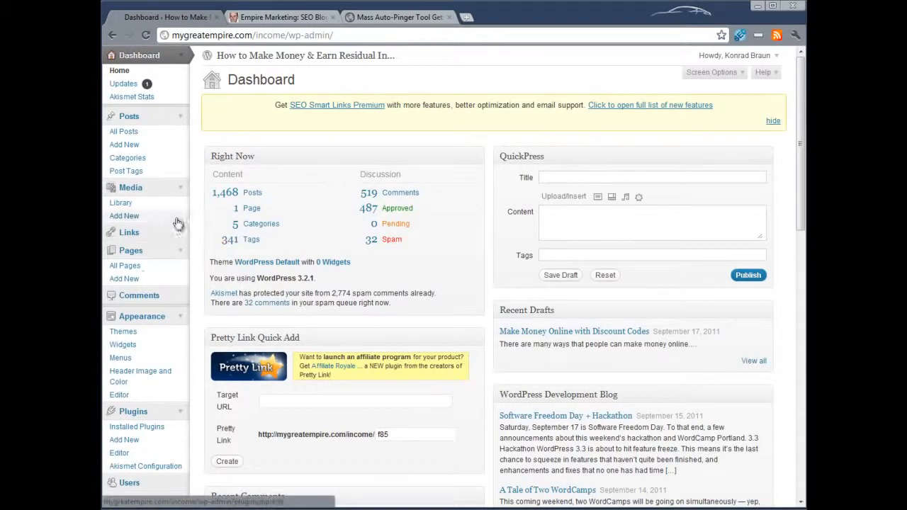
pyautogui.click(132, 442)
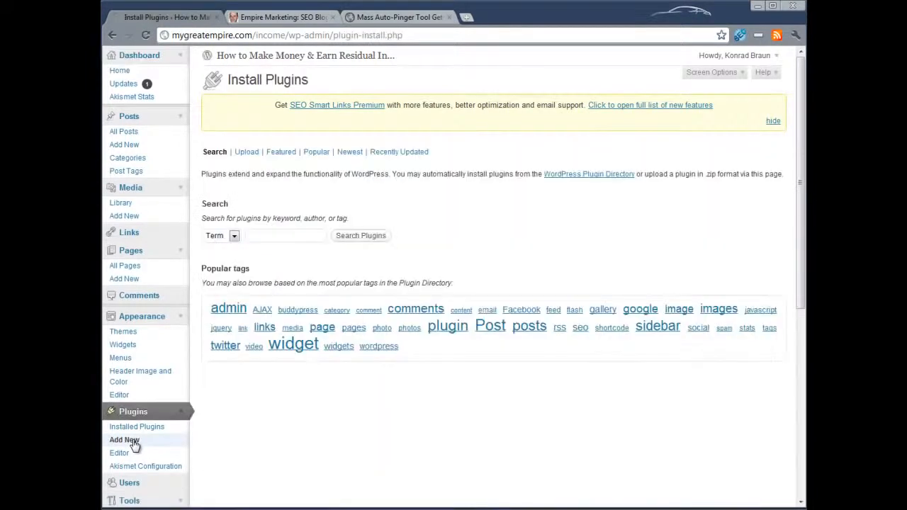
pyautogui.click(243, 153)
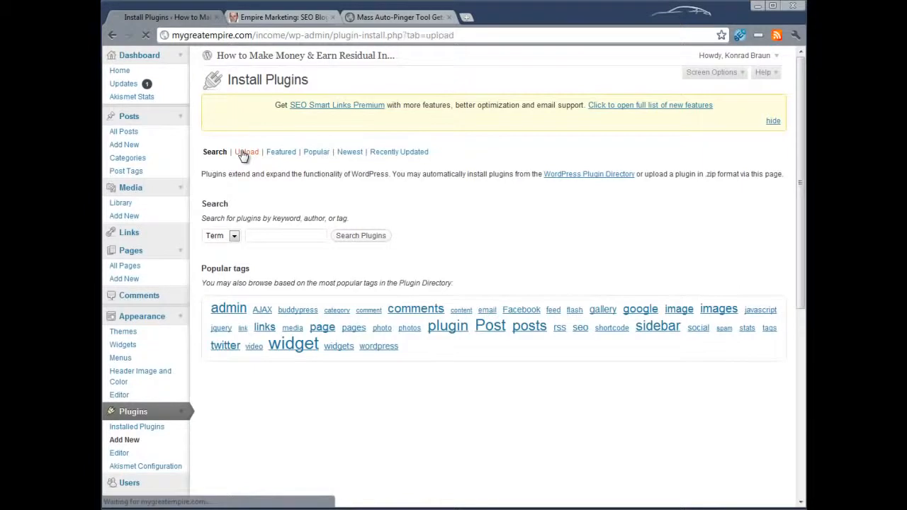
pyautogui.click(228, 221)
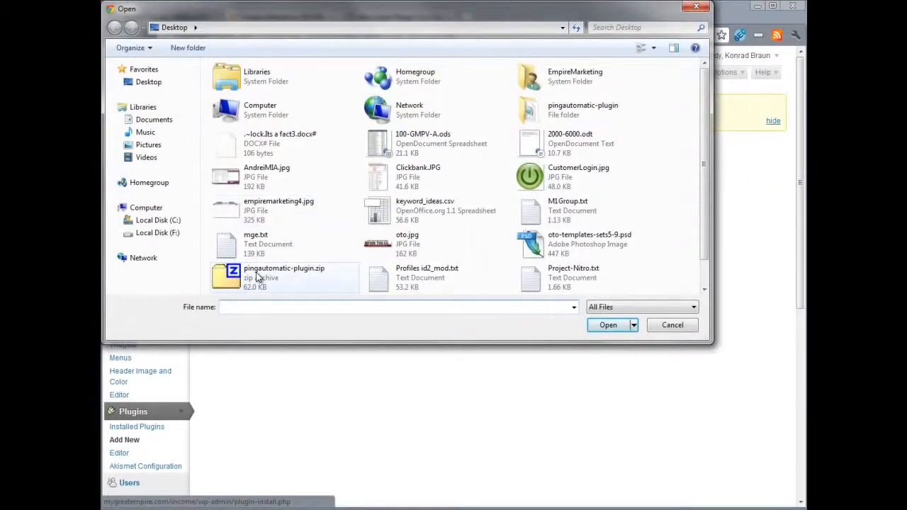
pyautogui.doubleClick(258, 278)
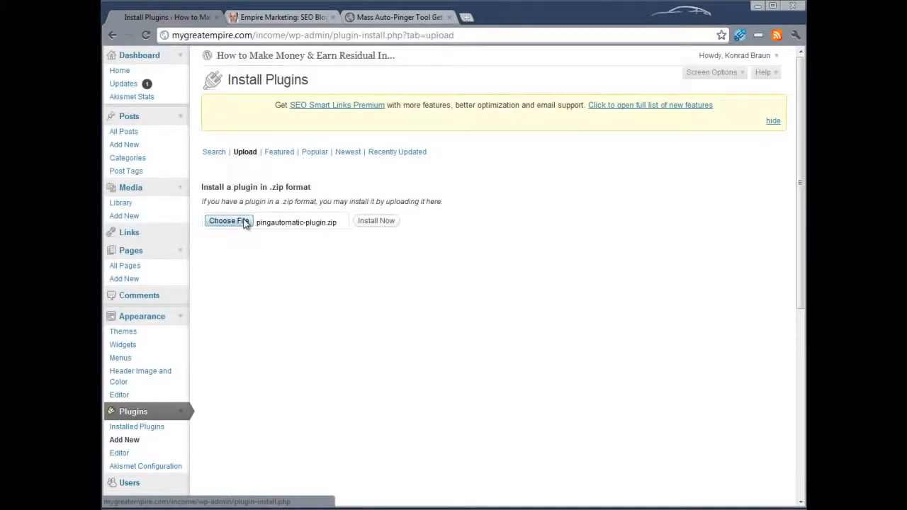
pyautogui.click(244, 223)
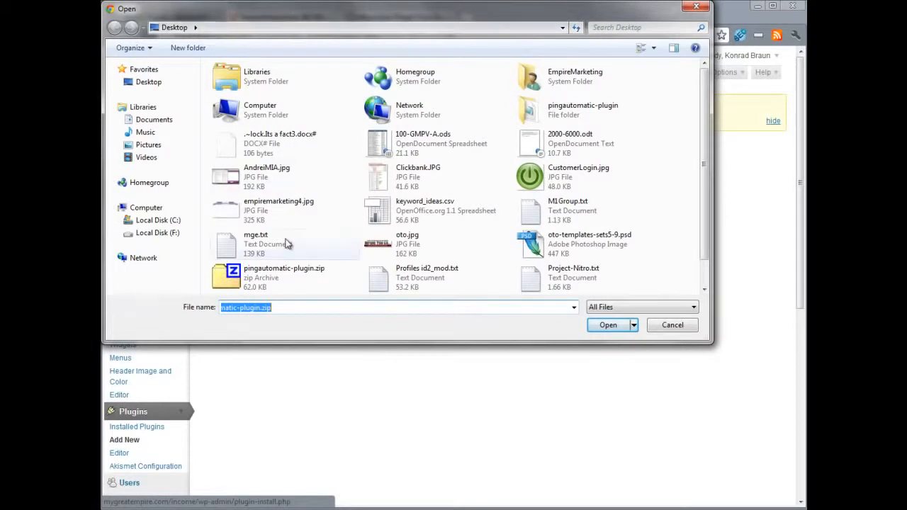
pyautogui.click(611, 325)
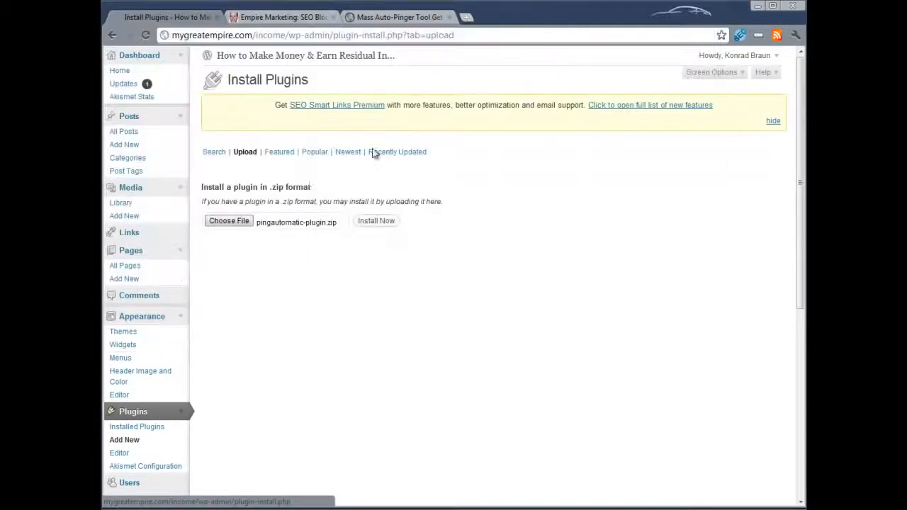
# Install and activate the chosen plugin, and find PingAutomatic in the list of installed plugins.
pyautogui.click(366, 223)
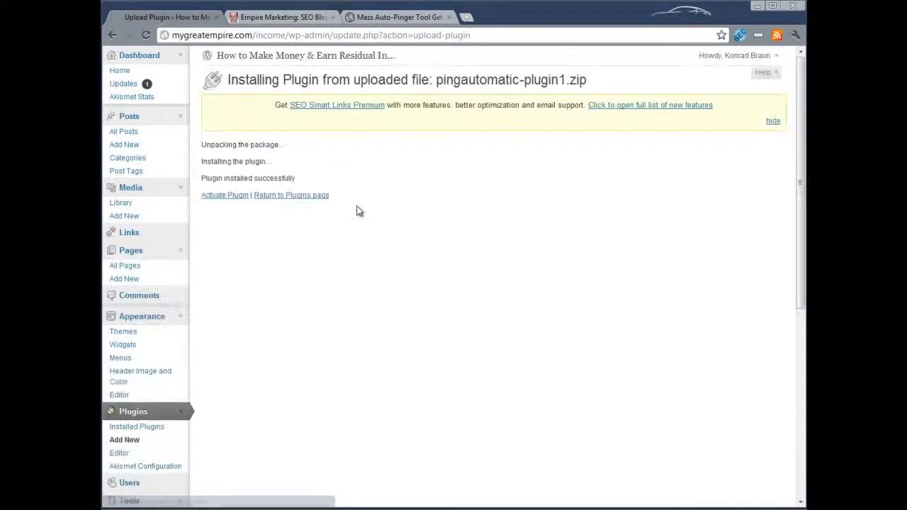
pyautogui.click(230, 201)
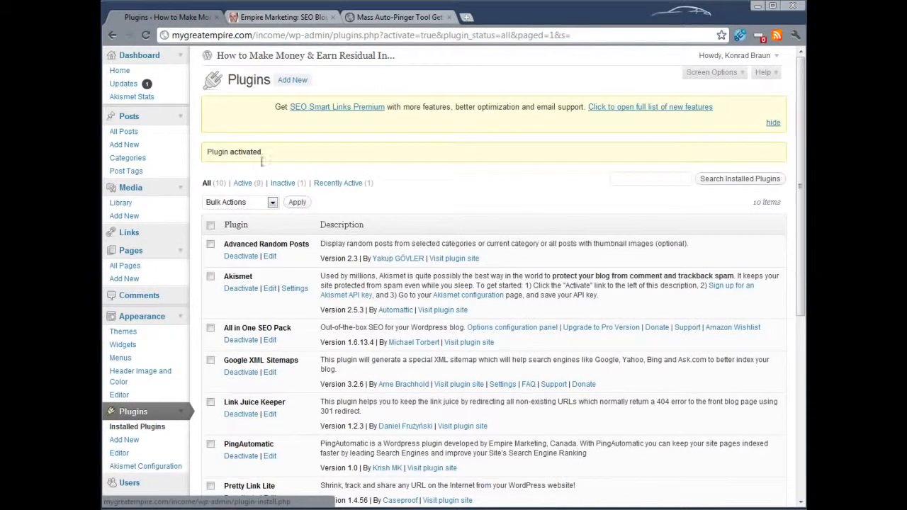
pyautogui.moveTo(207, 152); pyautogui.dragTo(263, 153)
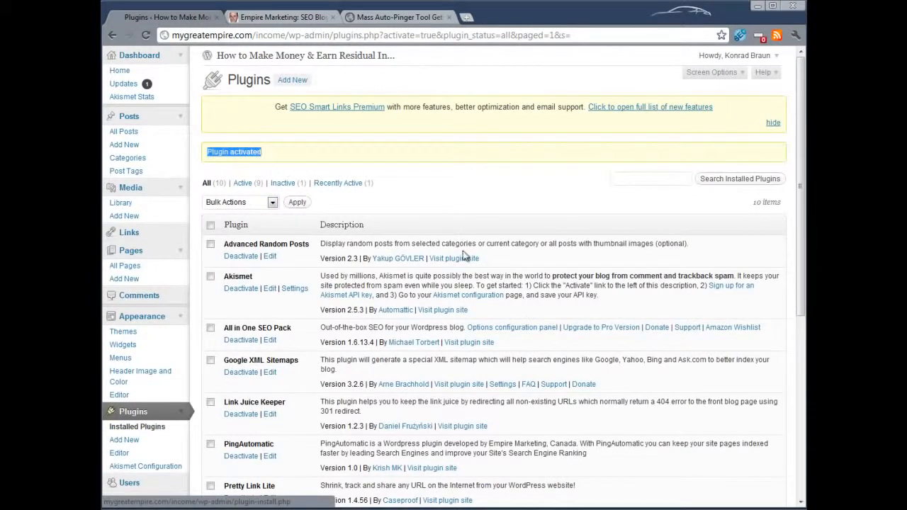
pyautogui.scroll(-3, 462, 256)
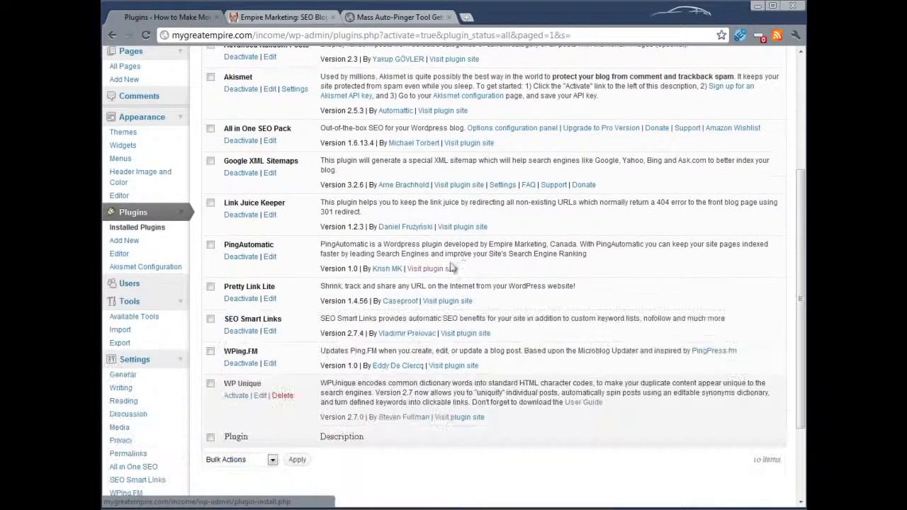
pyautogui.moveTo(229, 244); pyautogui.dragTo(299, 244)
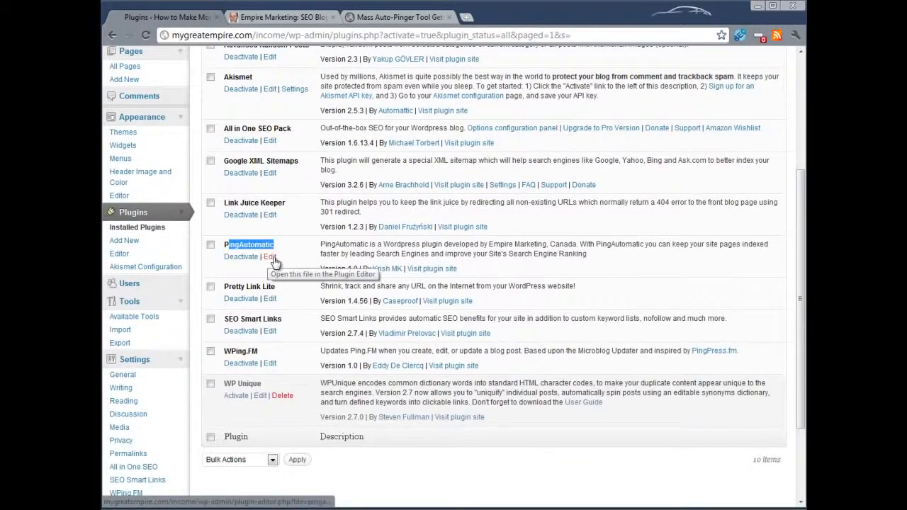
# Open the PingAutomatic plugin's main page and look through its welcome text.
pyautogui.scroll(-3, 252, 262)
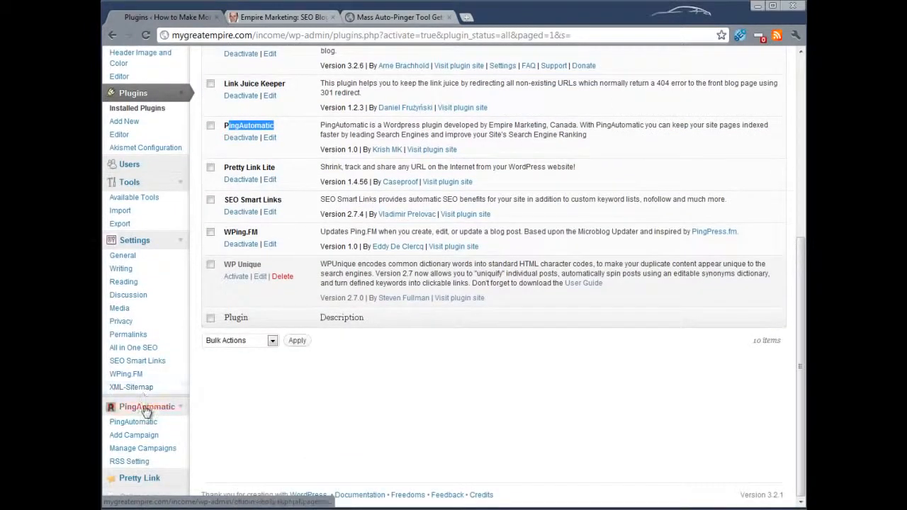
pyautogui.click(180, 408)
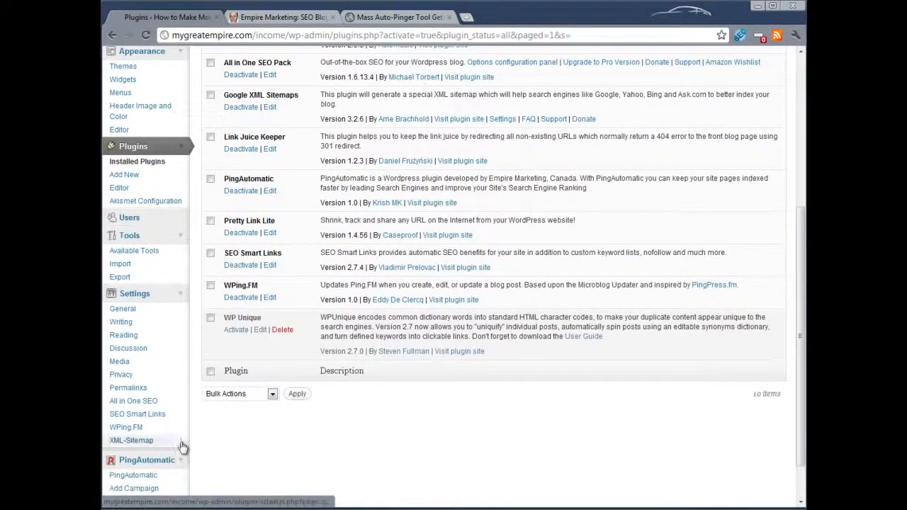
pyautogui.click(180, 461)
pyautogui.click(149, 421)
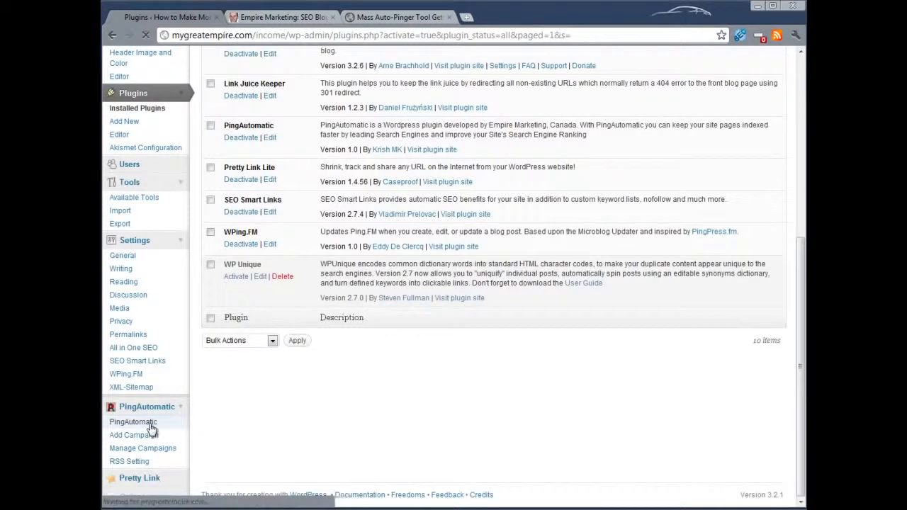
pyautogui.scroll(-3, 449, 387)
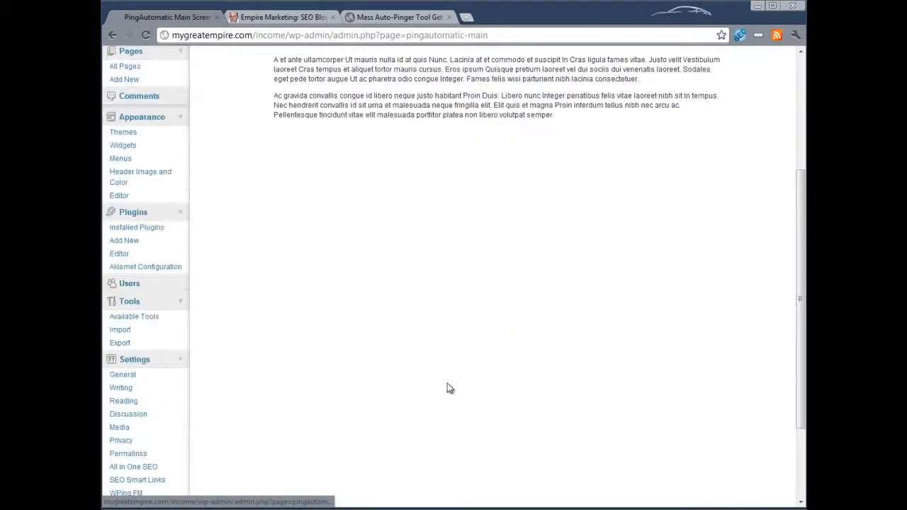
pyautogui.scroll(3, 445, 388)
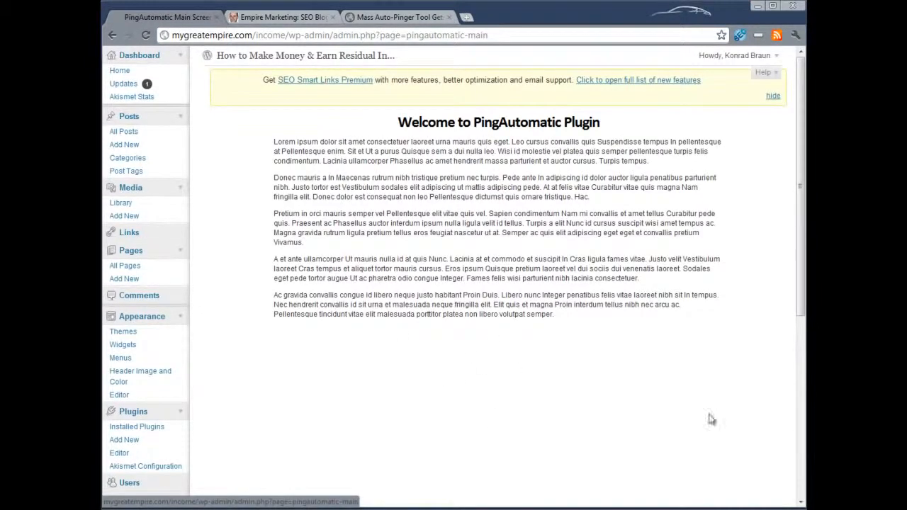
# Start a new PingAutomatic campaign and name it #1.
pyautogui.scroll(-5, 369, 413)
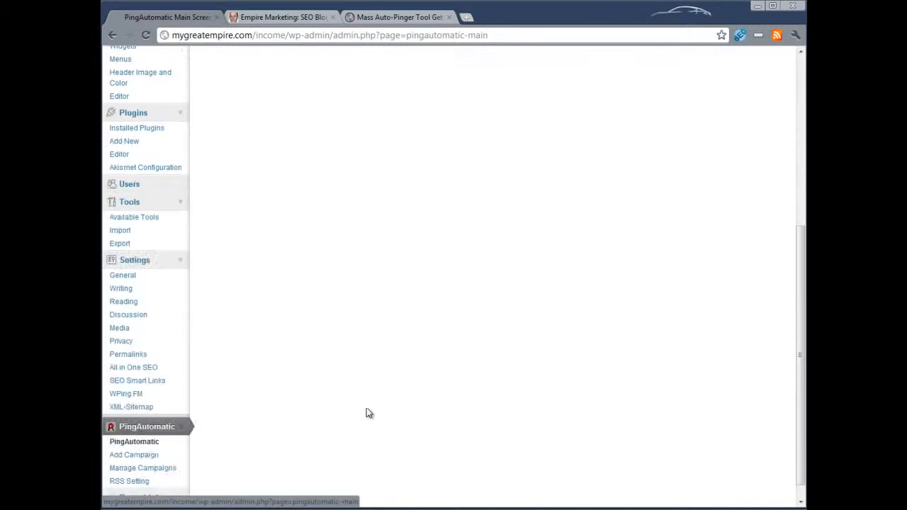
pyautogui.click(137, 457)
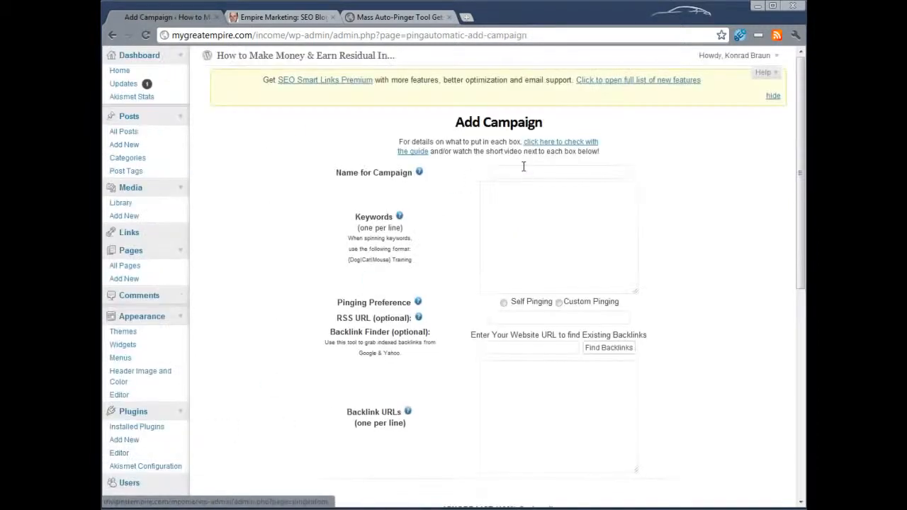
pyautogui.click(523, 170)
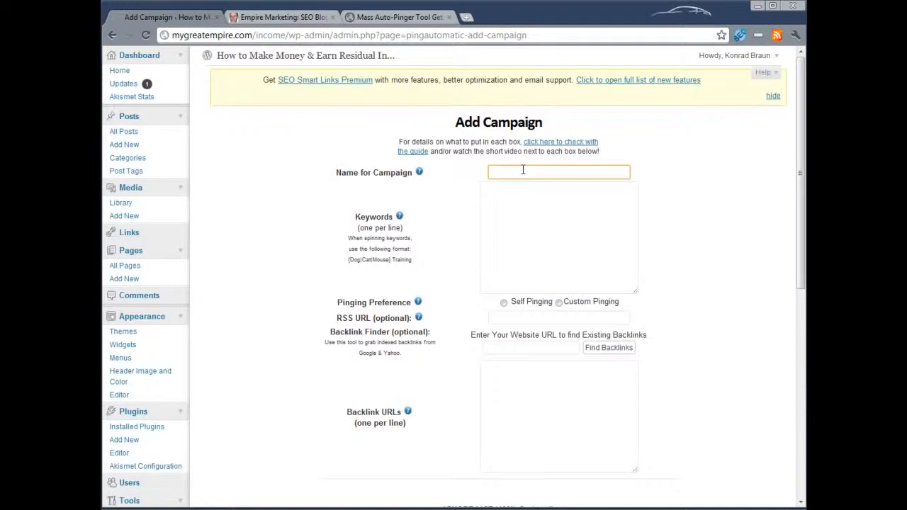
pyautogui.write('#1')
# Enter the campaign keywords Make Money Online, Make Money and Make Money {Fast|Quick}, one per line.
pyautogui.click(535, 249)
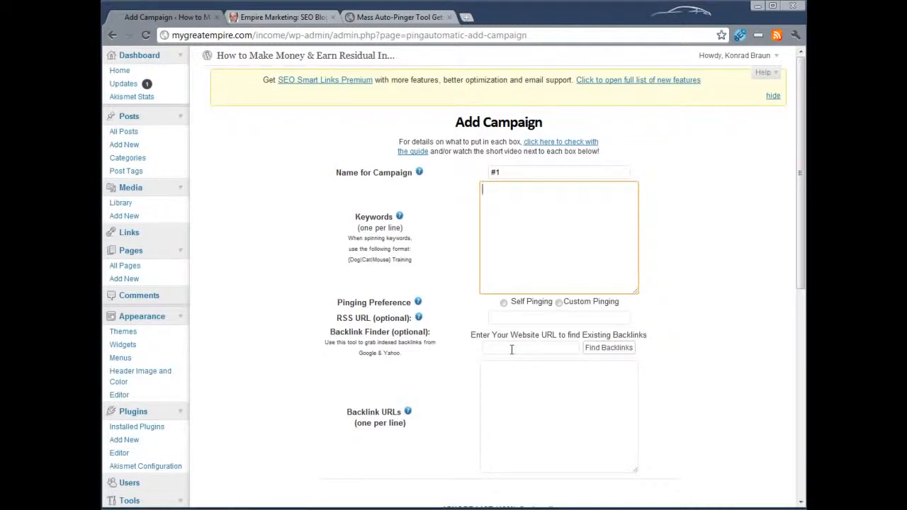
pyautogui.scroll(-6, 514, 365)
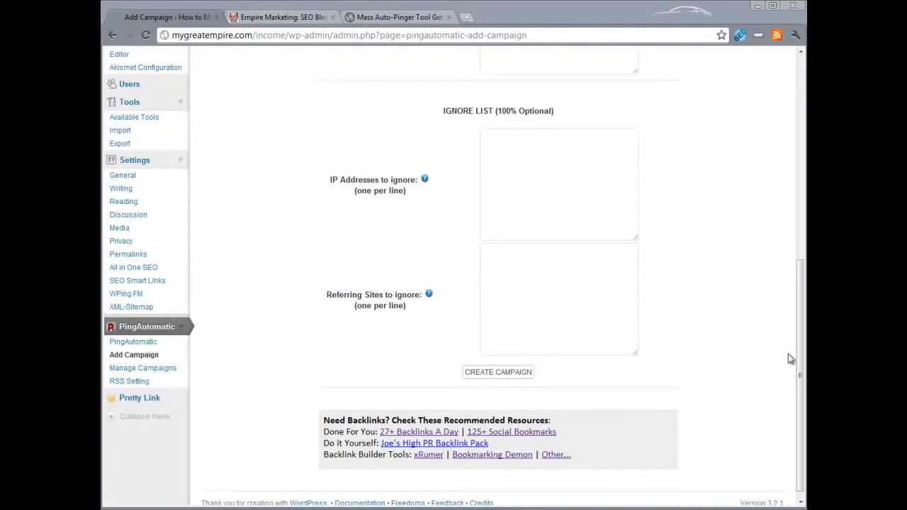
pyautogui.moveTo(801, 357); pyautogui.dragTo(801, 160)
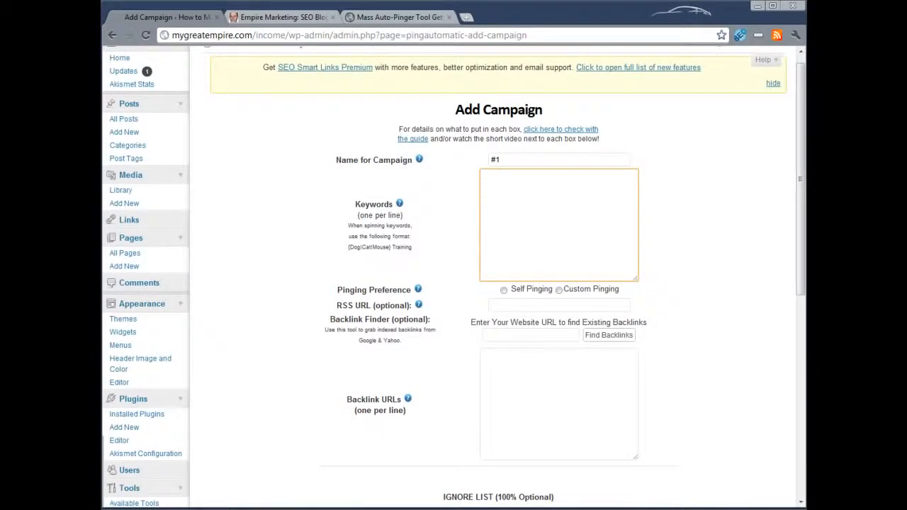
pyautogui.write('Make Money Online Make Money Make Money {Fast|Quick}')
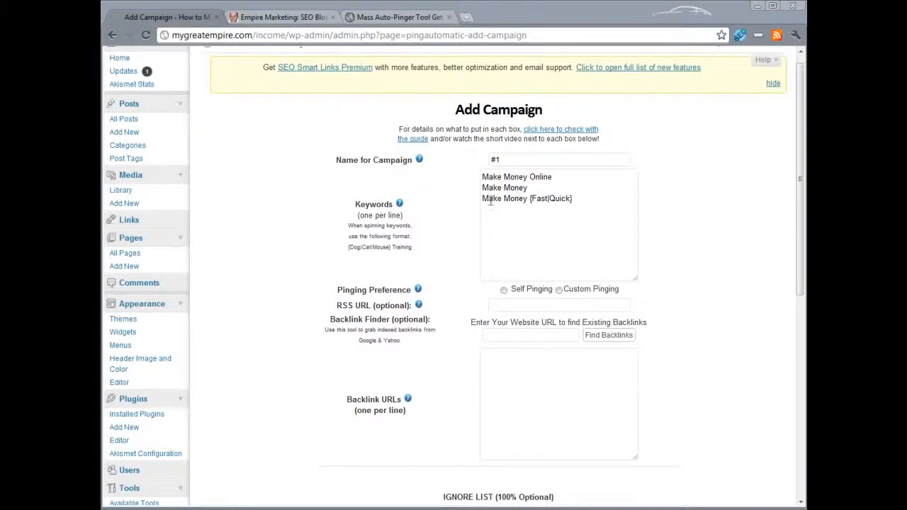
pyautogui.moveTo(501, 199); pyautogui.dragTo(574, 206)
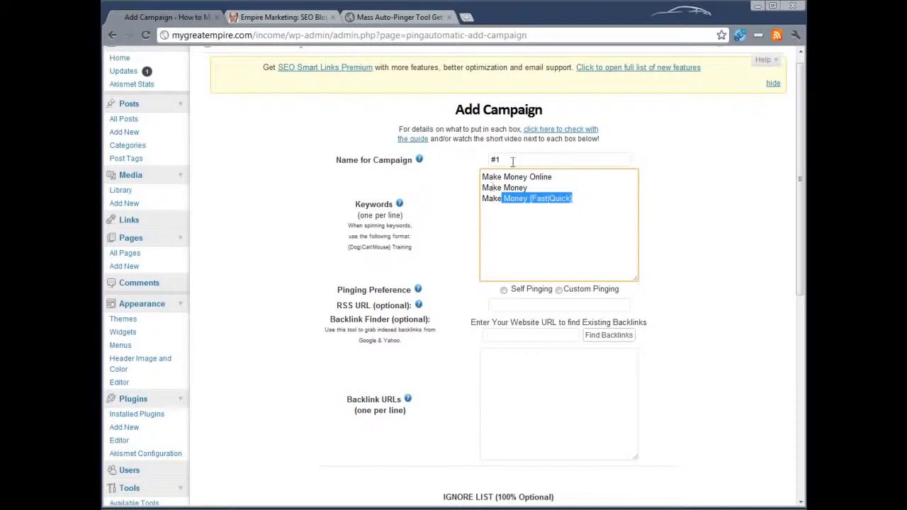
pyautogui.click(482, 200)
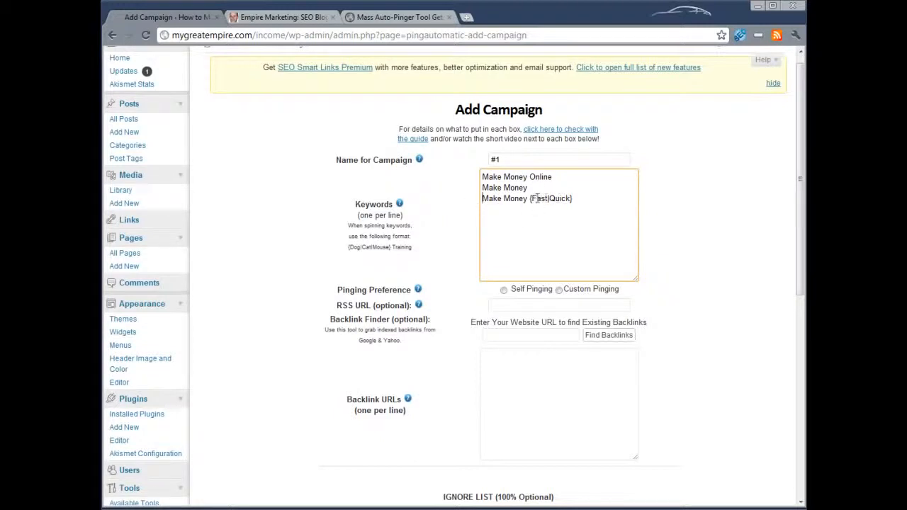
pyautogui.moveTo(391, 246); pyautogui.dragTo(347, 247)
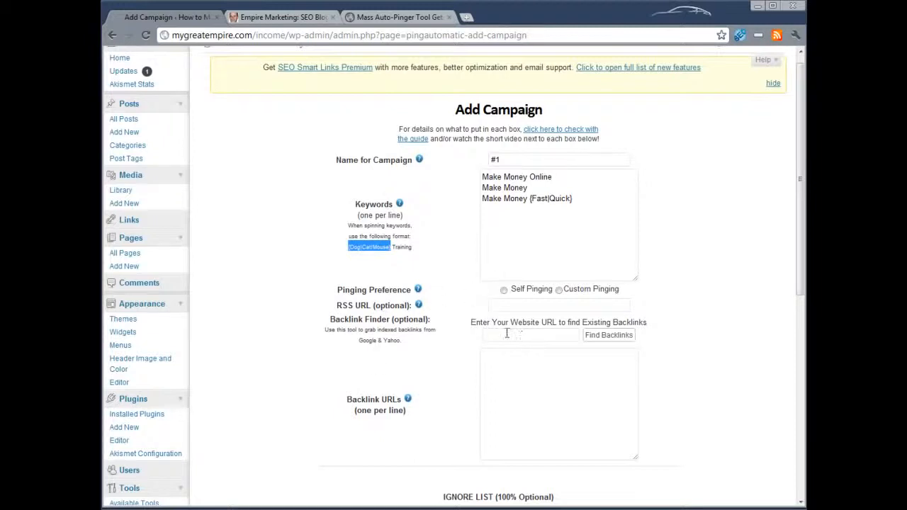
# Set the pinging preference to Custom Pinging and copy all URLs from Profiles id2_mod.txt in Notepad.
pyautogui.click(503, 291)
pyautogui.click(559, 289)
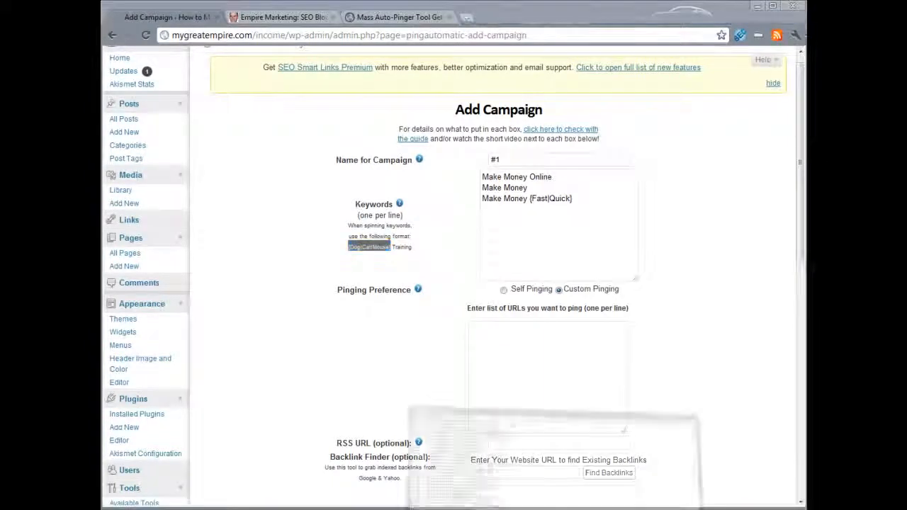
pyautogui.hotkey('alt', 'Tab')
pyautogui.rightClick(754, 220)
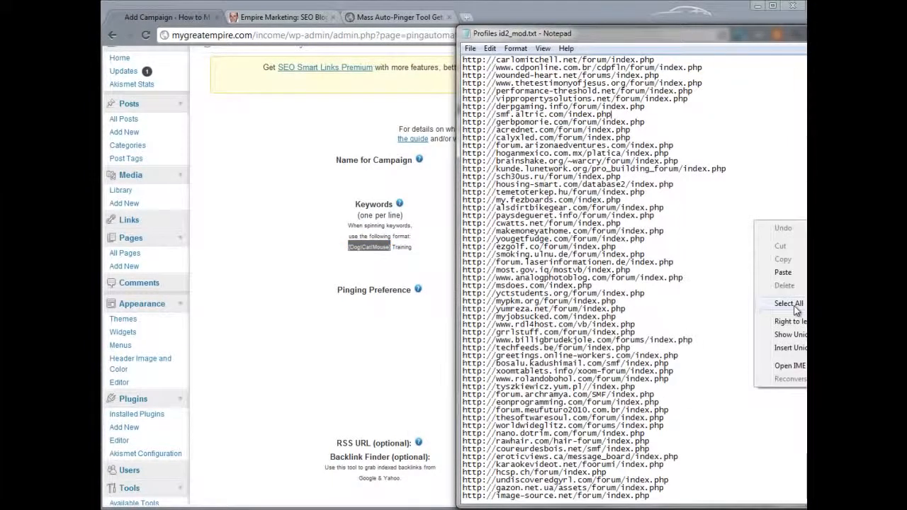
pyautogui.click(787, 303)
pyautogui.rightClick(576, 256)
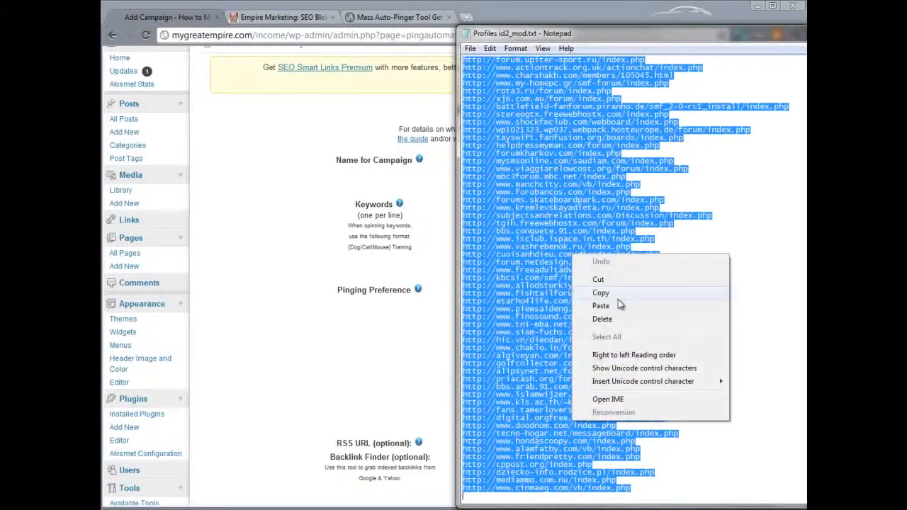
pyautogui.click(616, 295)
# Back in the browser, paste the copied URLs into the list of URLs to ping and remove the blank line at its end.
pyautogui.click(447, 334)
pyautogui.click(526, 356)
pyautogui.hotkey('ctrl', 'v')
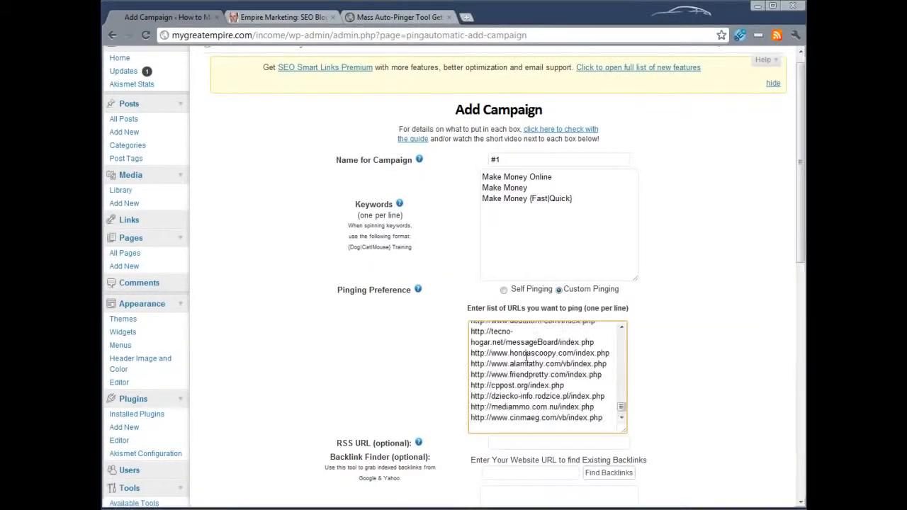
pyautogui.moveTo(621, 408)
pyautogui.mouseDown()
pyautogui.moveTo(617, 335)
pyautogui.moveTo(621, 409)
pyautogui.mouseUp()
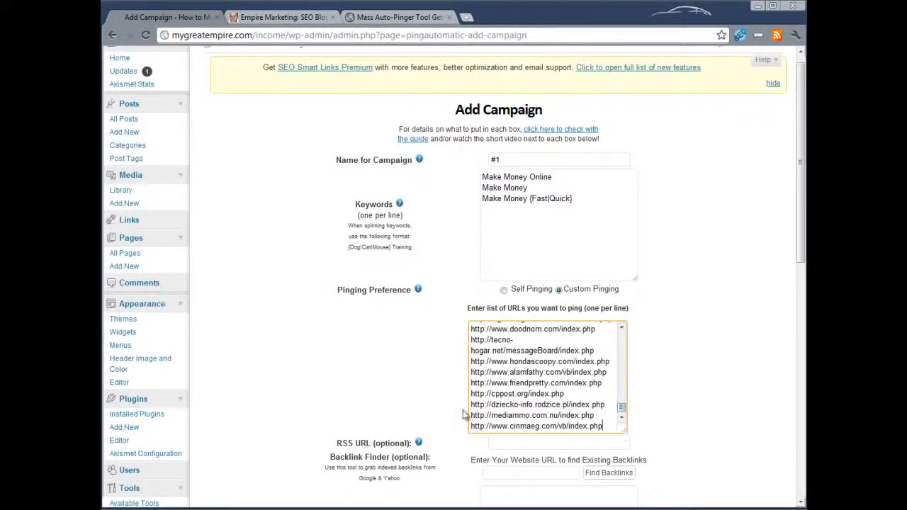
pyautogui.scroll(-3, 461, 415)
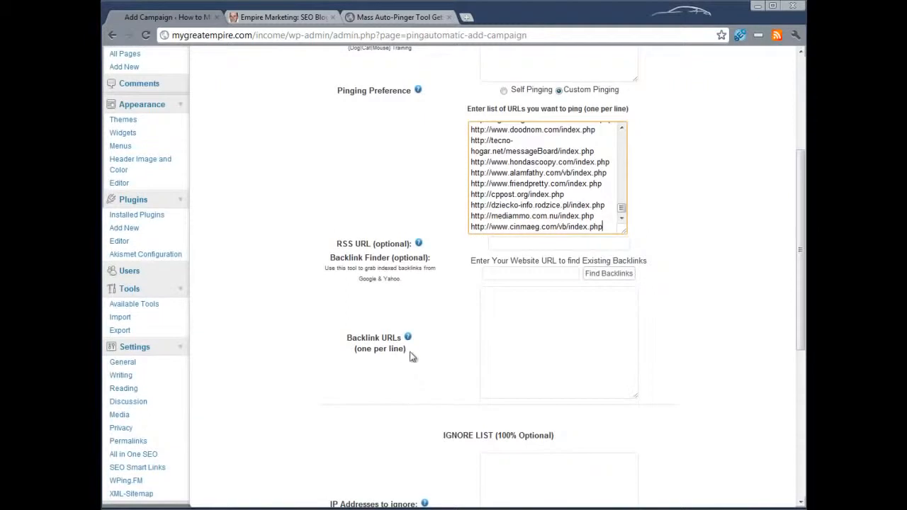
pyautogui.scroll(3, 640, 216)
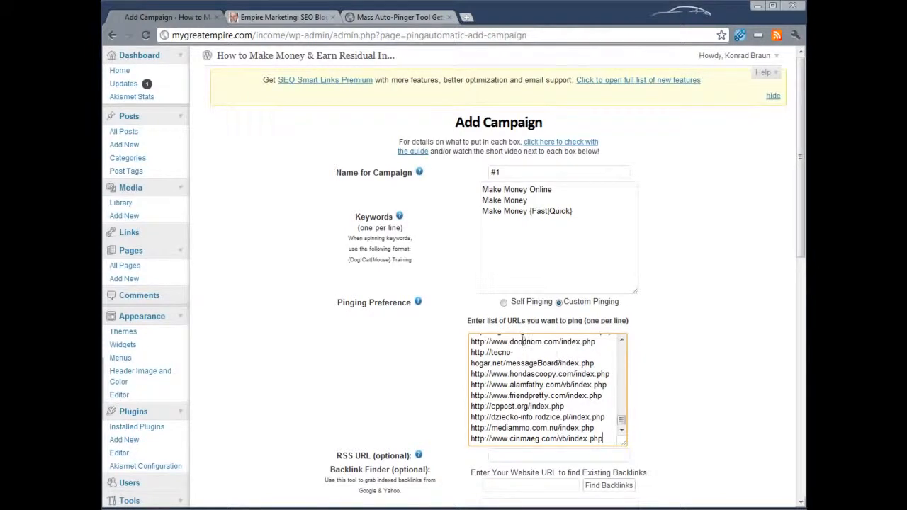
pyautogui.moveTo(496, 341); pyautogui.dragTo(642, 344)
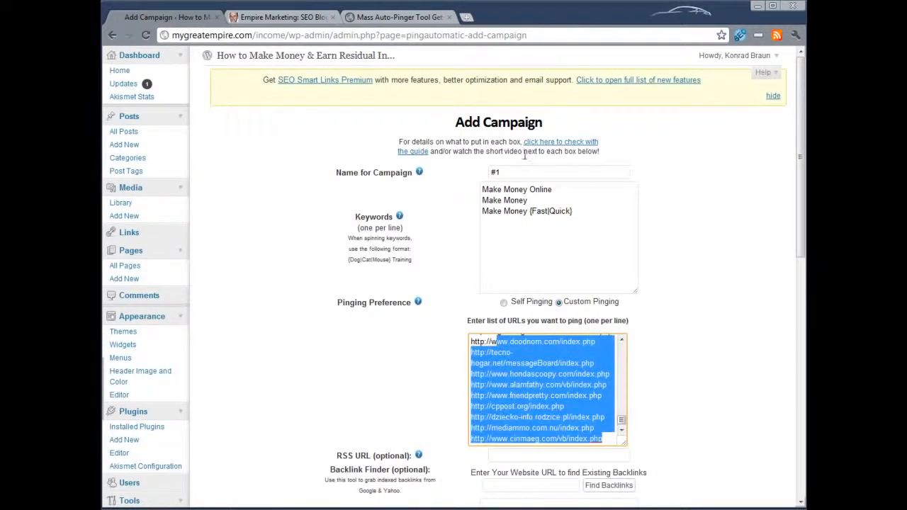
pyautogui.moveTo(494, 190); pyautogui.dragTo(569, 203)
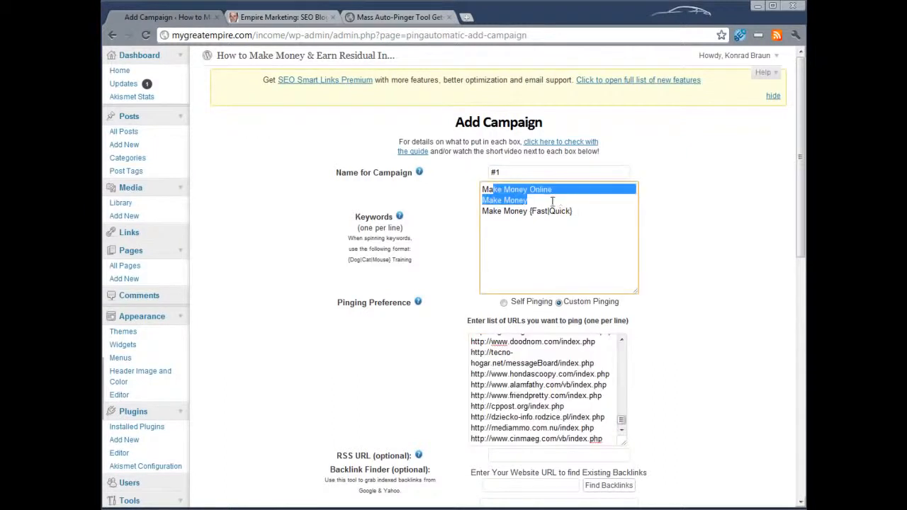
pyautogui.click(543, 198)
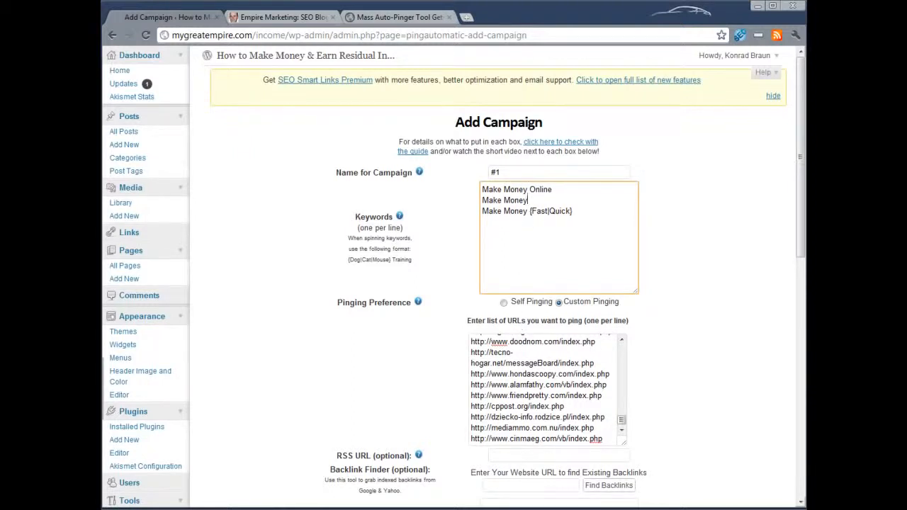
# Open the RSS feed of the Empire Marketing blog and copy its FeedBurner address for the campaign's RSS URL.
pyautogui.scroll(-3, 595, 322)
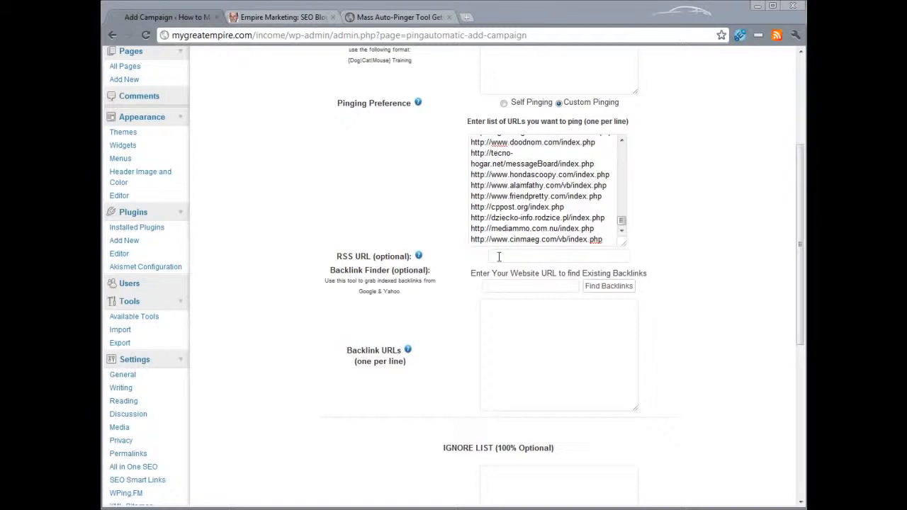
pyautogui.click(498, 256)
pyautogui.click(504, 257)
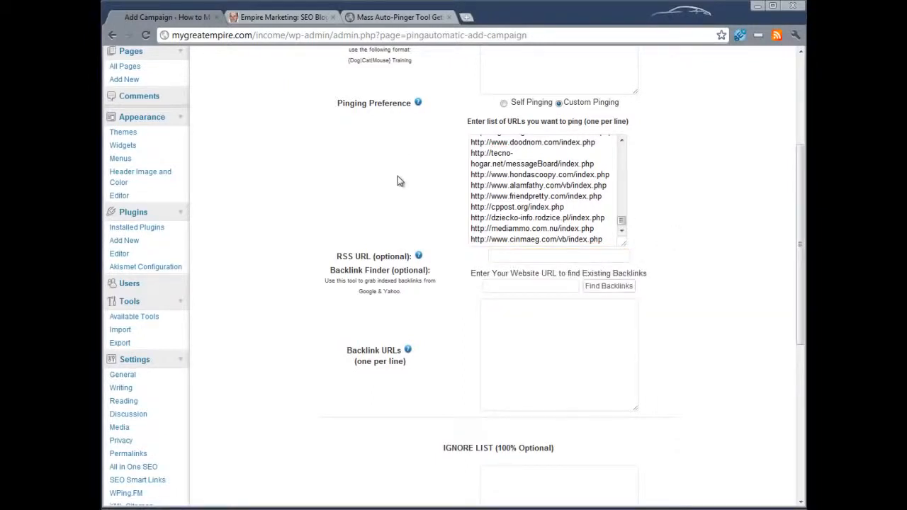
pyautogui.click(281, 7)
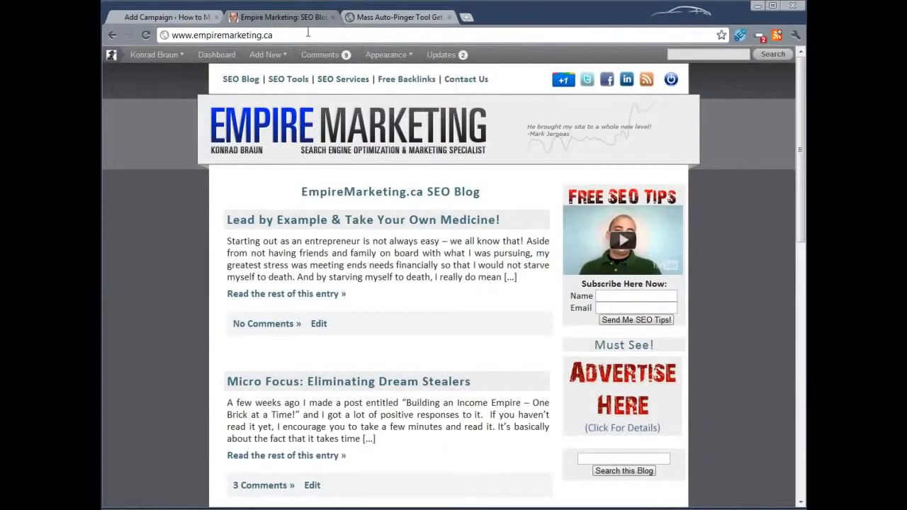
pyautogui.click(647, 81)
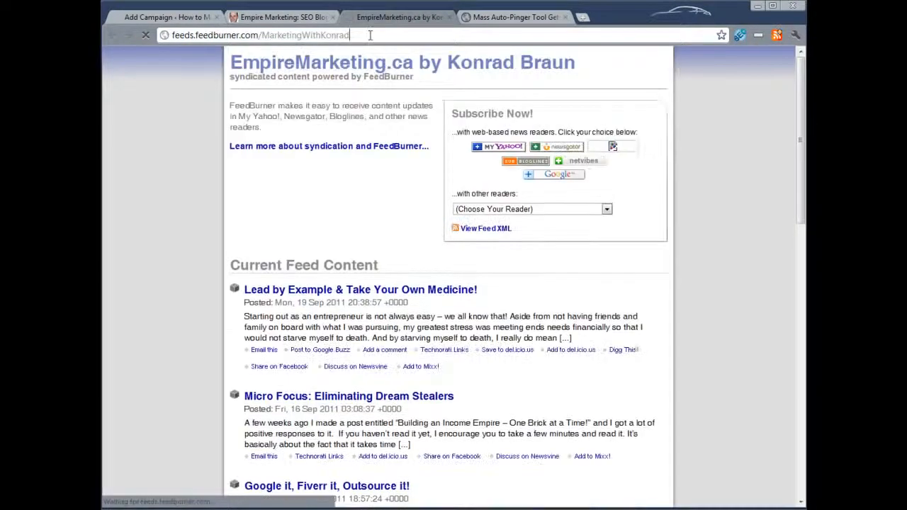
pyautogui.click(369, 34)
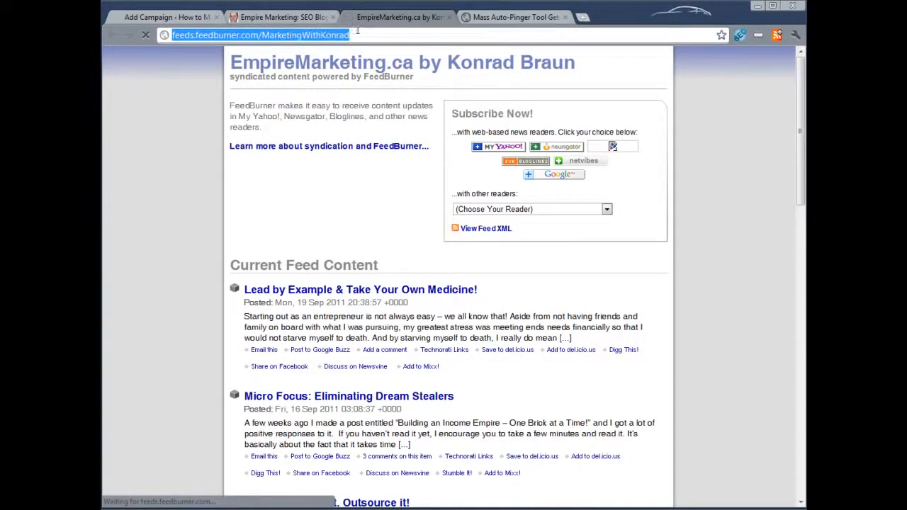
# Back on the Add Campaign page, paste the copied FeedBurner address as the RSS URL.
pyautogui.click(183, 17)
pyautogui.click(559, 258)
pyautogui.hotkey('ctrl', 'v')
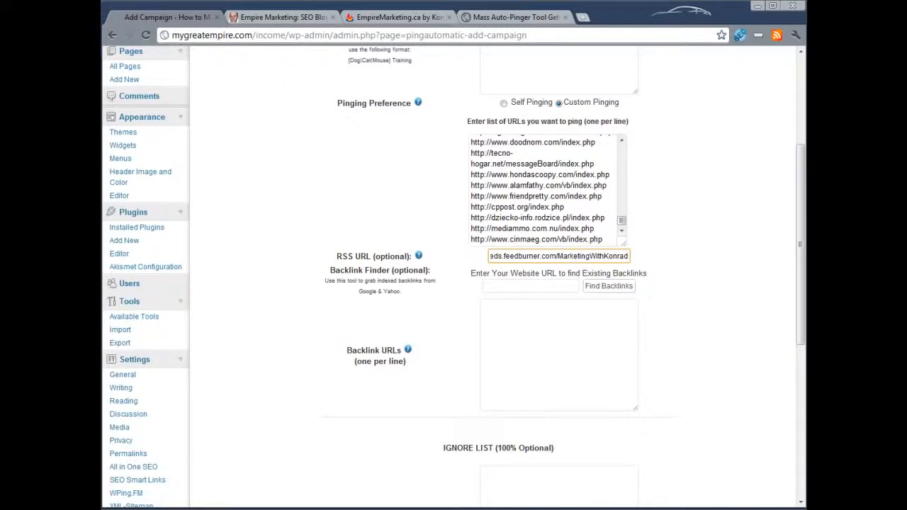
# Examine the optional Backlink Finder and Backlink URLs fields of the campaign form.
pyautogui.hotkey('alt', 'Tab')
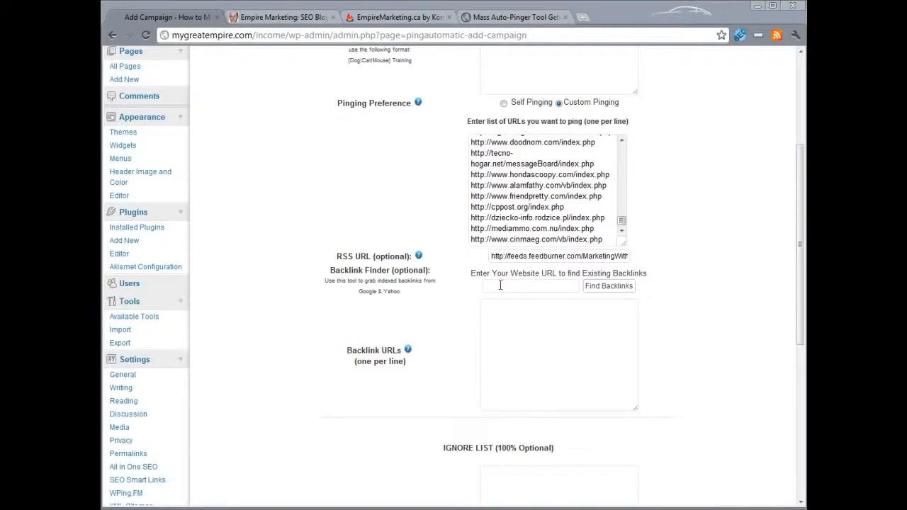
pyautogui.moveTo(799, 287)
pyautogui.mouseDown()
pyautogui.moveTo(798, 251)
pyautogui.moveTo(798, 276)
pyautogui.mouseUp()
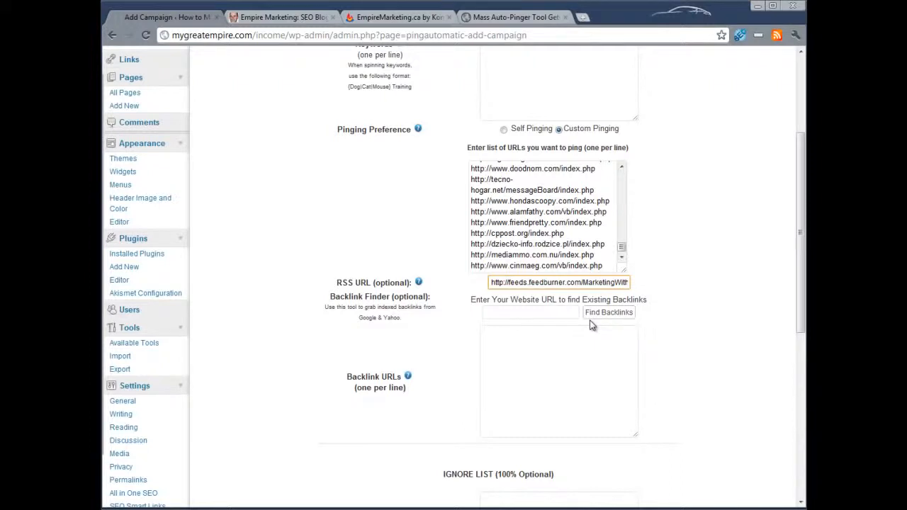
pyautogui.click(602, 333)
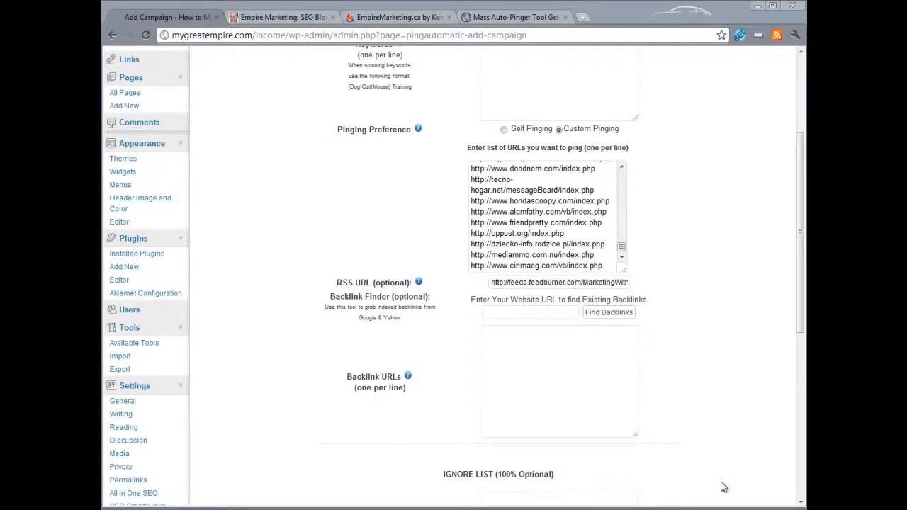
pyautogui.click(541, 315)
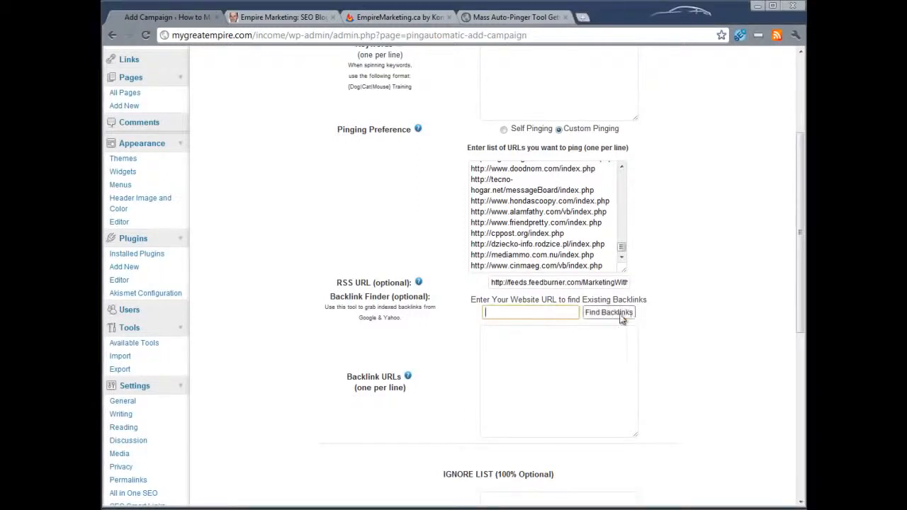
pyautogui.scroll(3, 336, 395)
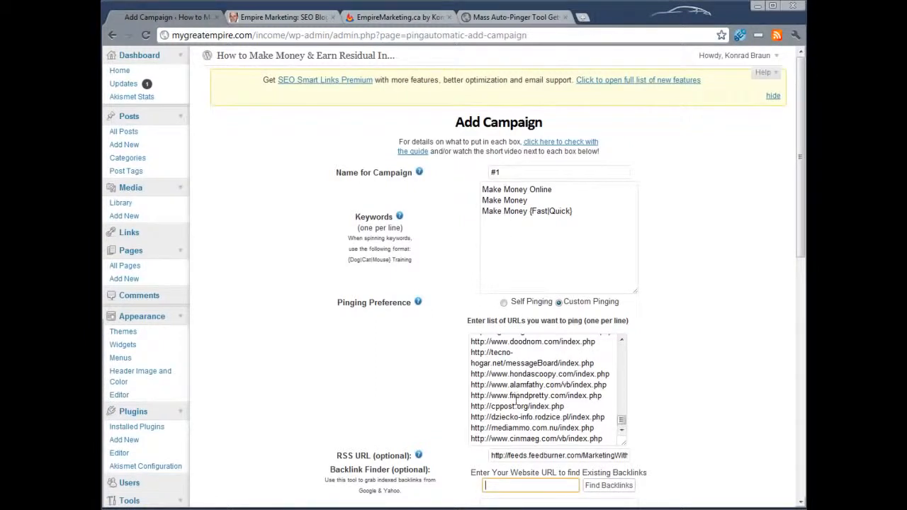
pyautogui.scroll(-3, 514, 398)
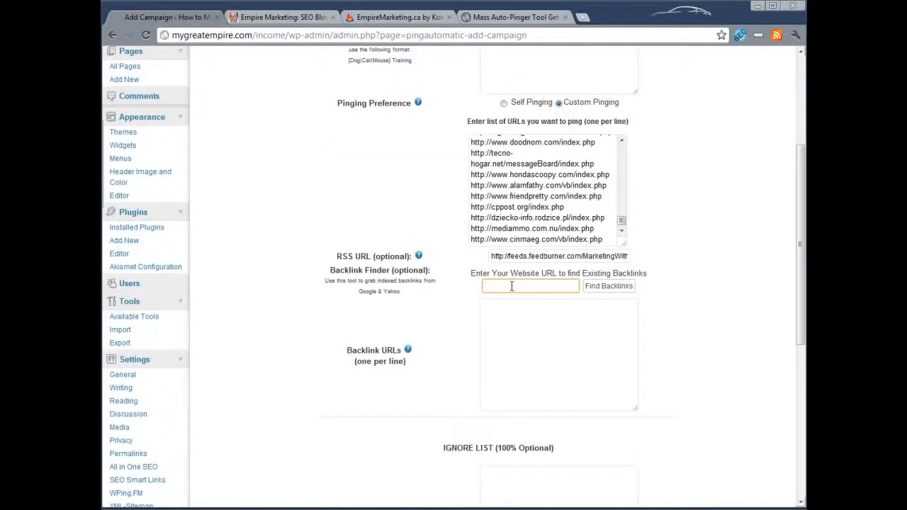
pyautogui.click(513, 340)
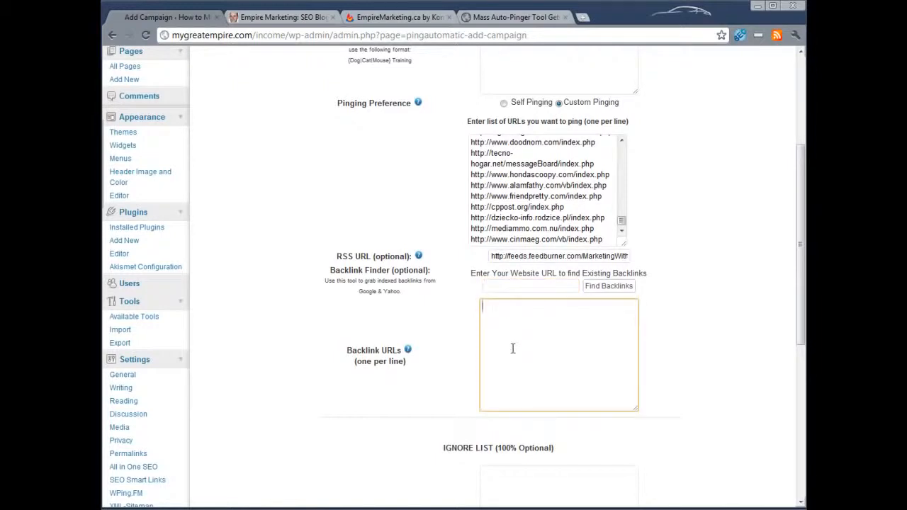
pyautogui.scroll(-1, 512, 348)
pyautogui.scroll(3, 512, 348)
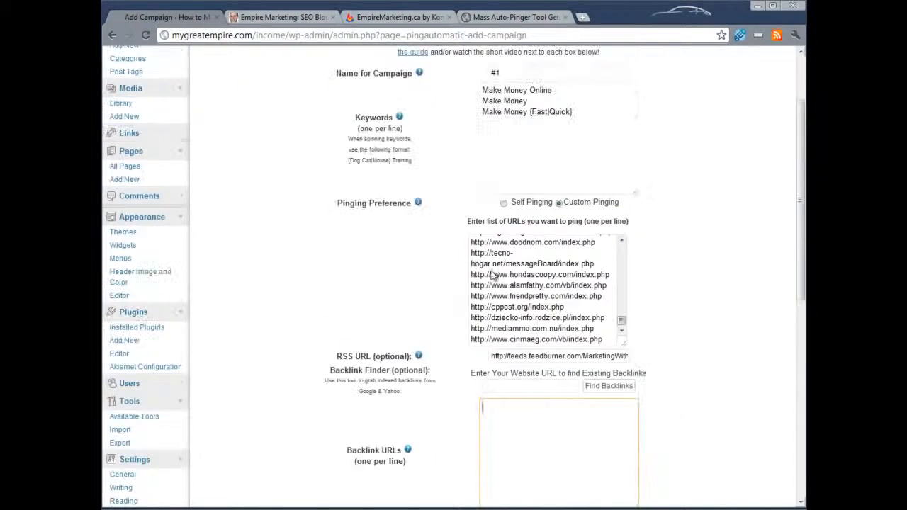
pyautogui.scroll(-3, 492, 429)
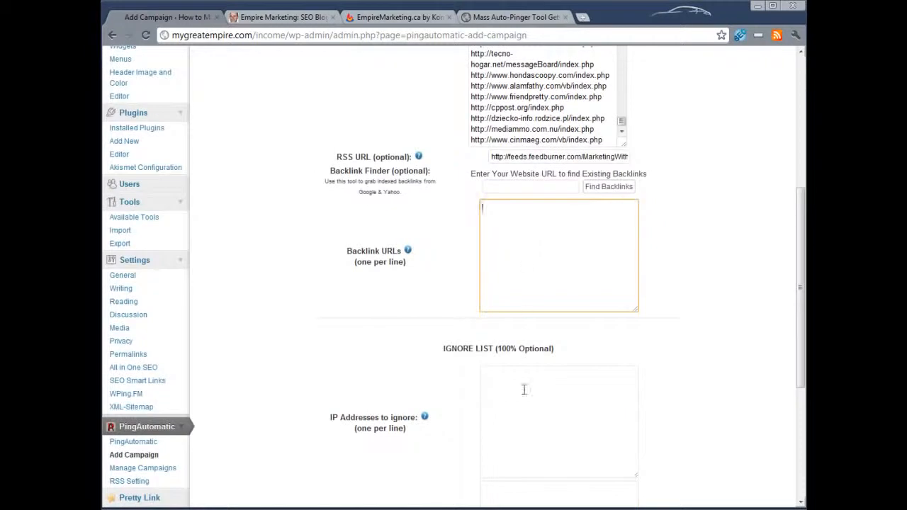
# Examine the optional ignore list with its fields for IP addresses and referring sites.
pyautogui.scroll(-2, 526, 414)
pyautogui.click(532, 312)
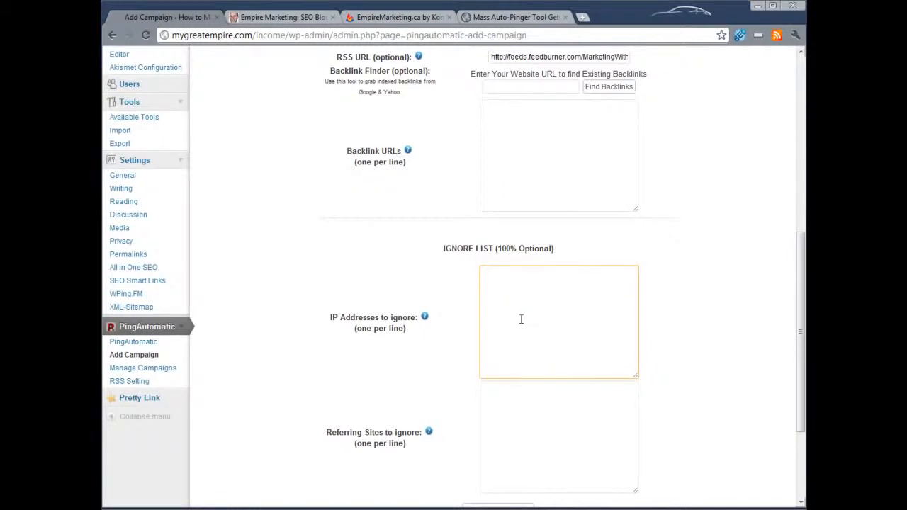
pyautogui.moveTo(505, 248); pyautogui.dragTo(557, 258)
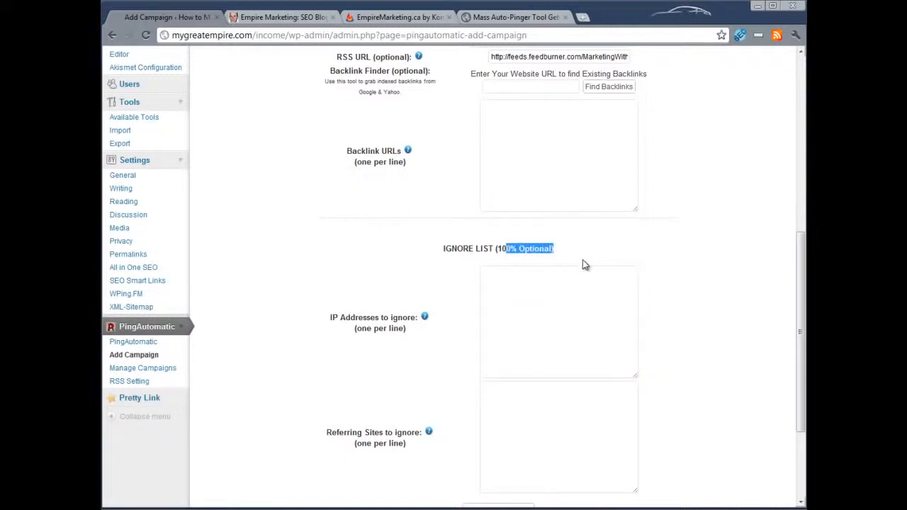
pyautogui.click(582, 260)
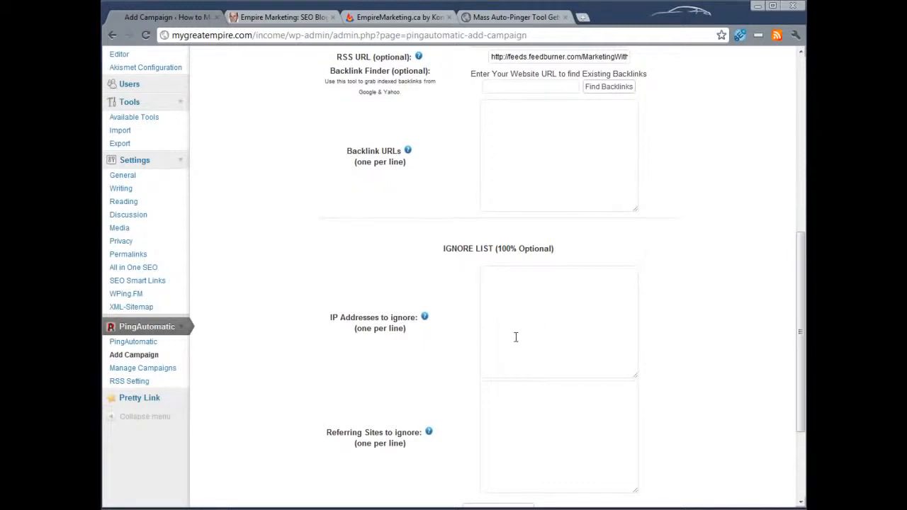
pyautogui.scroll(-3, 425, 418)
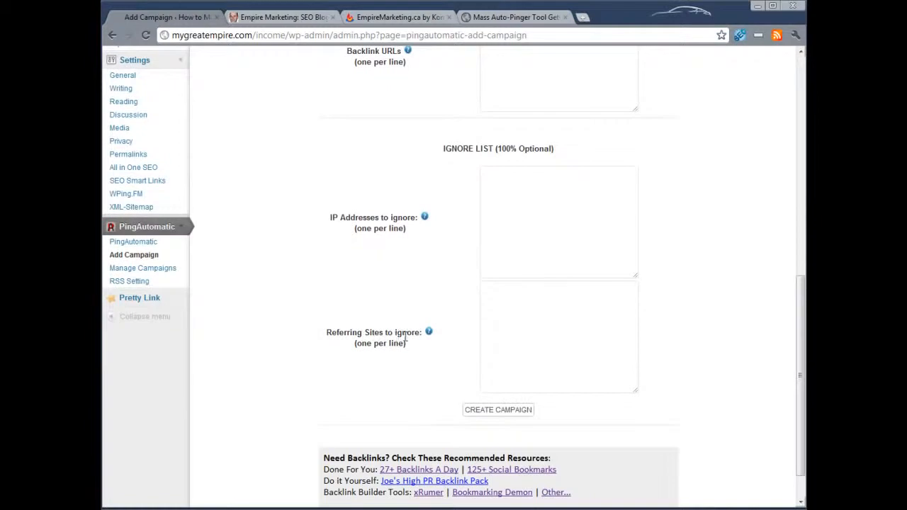
pyautogui.click(503, 321)
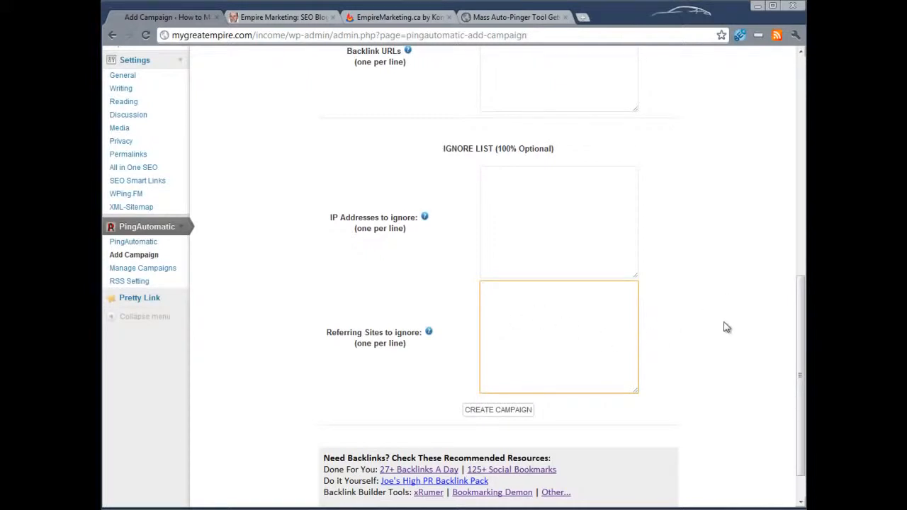
pyautogui.scroll(4, 726, 327)
pyautogui.scroll(-4, 725, 326)
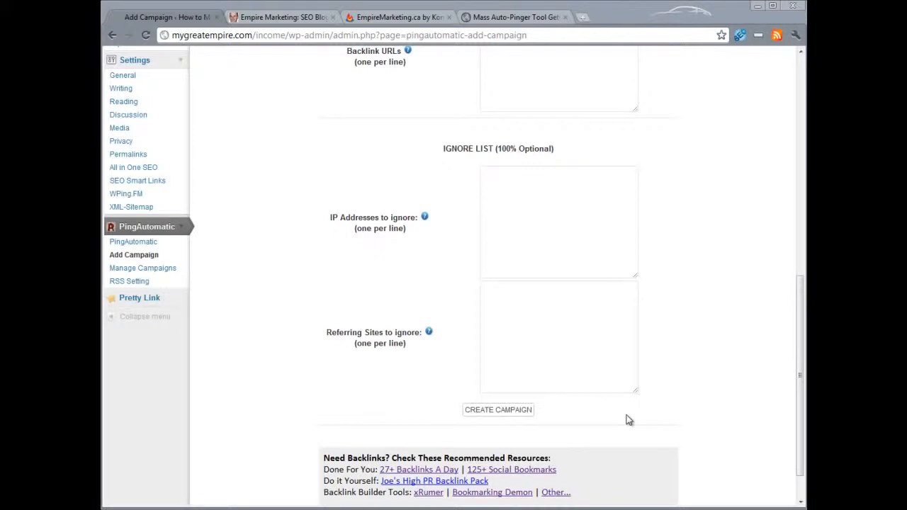
# Enter google.com as a referring site to ignore, and clear the entry again.
pyautogui.click(580, 363)
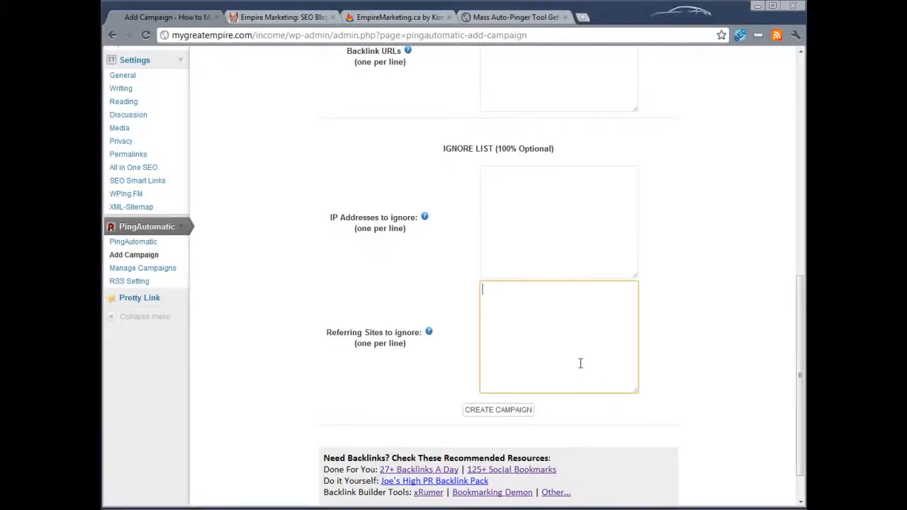
pyautogui.write('google.com')
pyautogui.hotkey('ctrl', 'a')
pyautogui.press('BackSpace')
# Check the campaign form from the name, keywords and custom URLs through to the RSS, backlink and ignore list fields.
pyautogui.scroll(-1, 710, 422)
pyautogui.scroll(2, 709, 422)
pyautogui.scroll(-1, 709, 422)
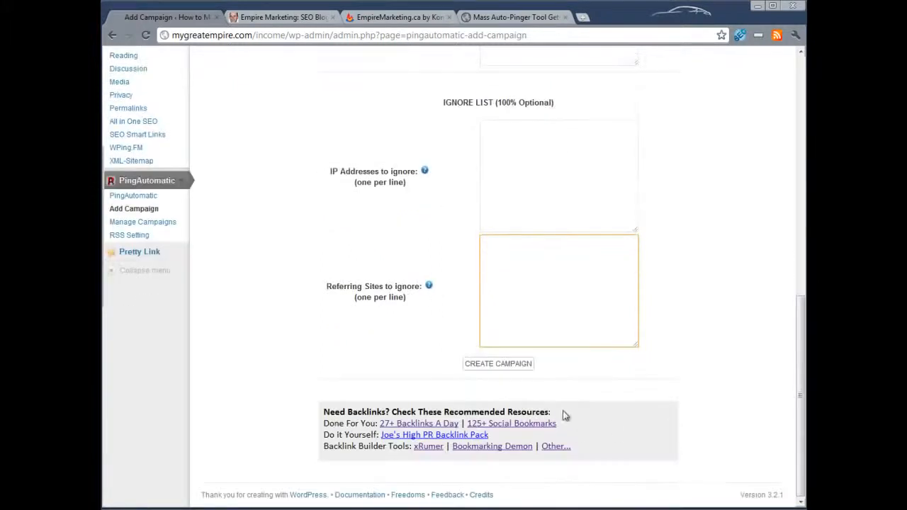
pyautogui.scroll(3, 675, 405)
pyautogui.scroll(3, 676, 406)
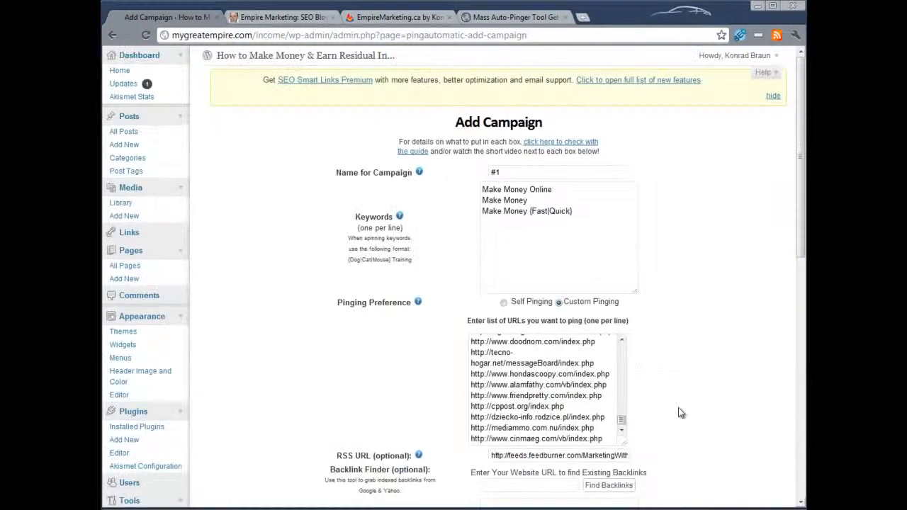
pyautogui.scroll(-4, 677, 412)
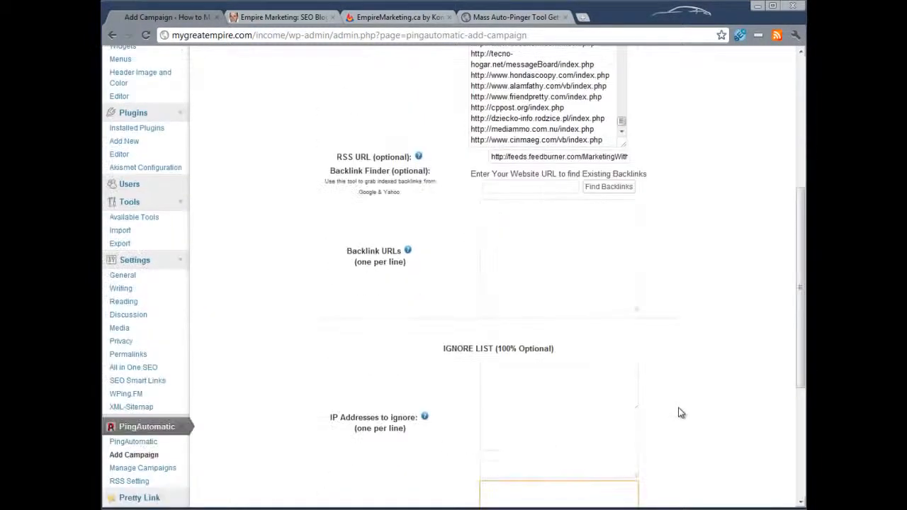
pyautogui.scroll(4, 678, 412)
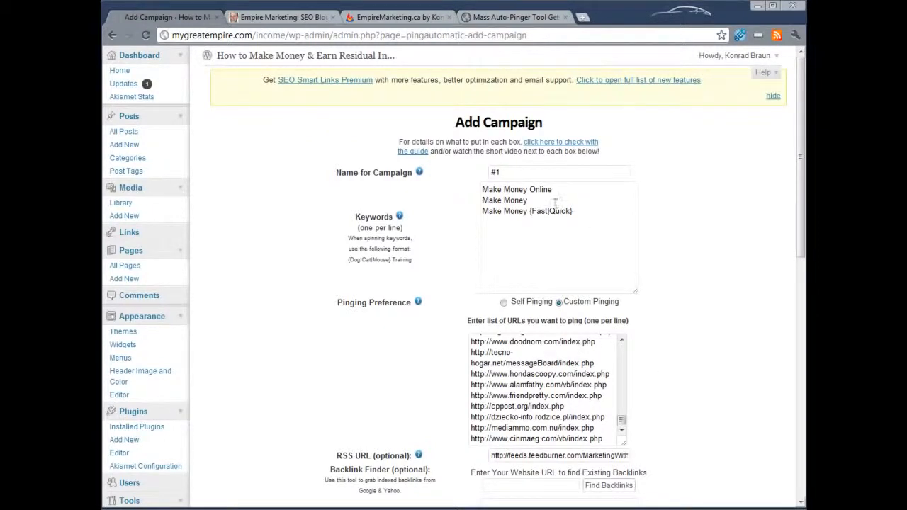
pyautogui.scroll(-4, 541, 227)
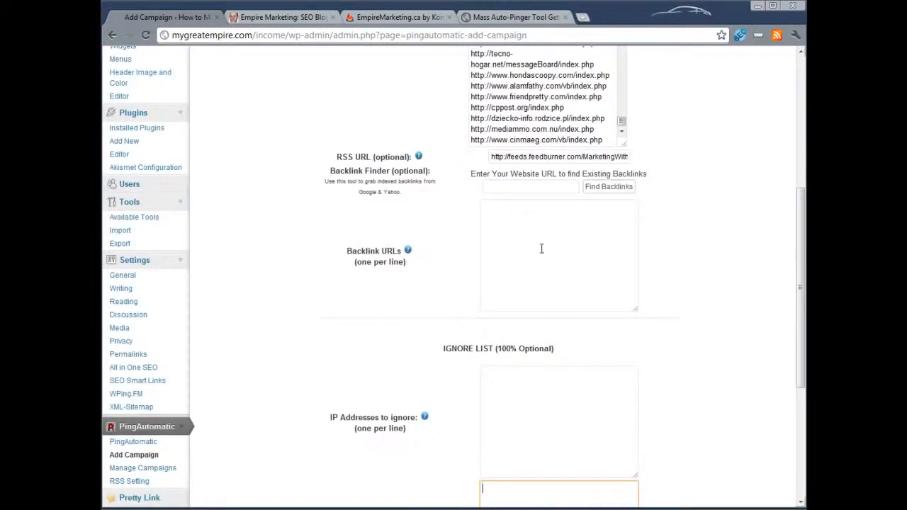
pyautogui.scroll(3, 541, 248)
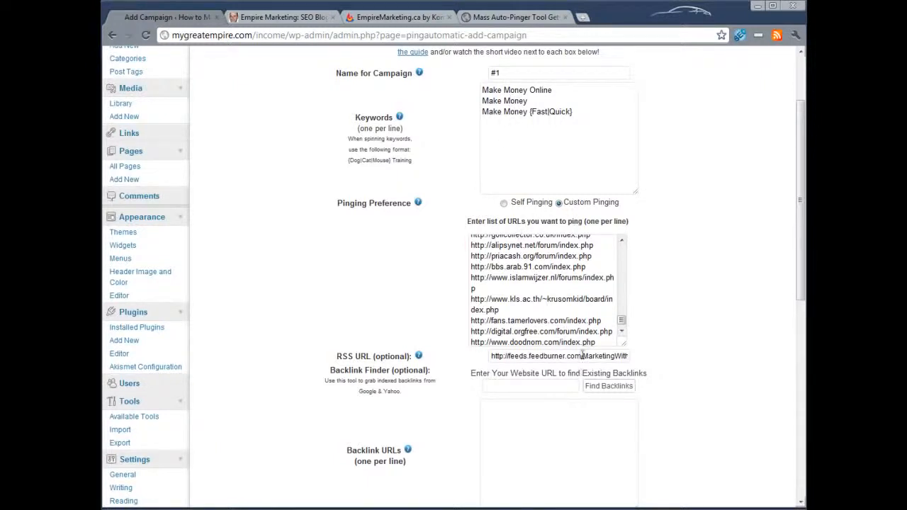
pyautogui.scroll(-3, 579, 373)
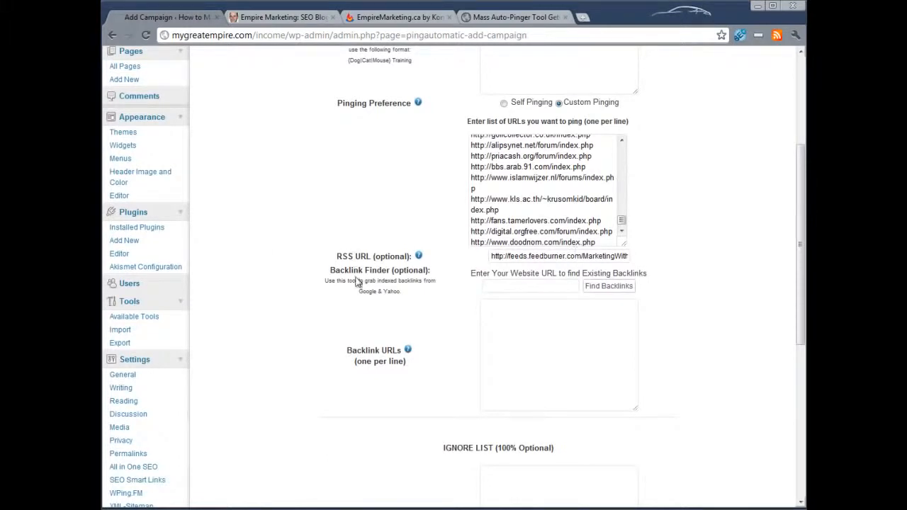
# Set the campaign name to #01 and create the campaign.
pyautogui.scroll(-4, 675, 440)
pyautogui.scroll(-2, 675, 440)
pyautogui.click(500, 469)
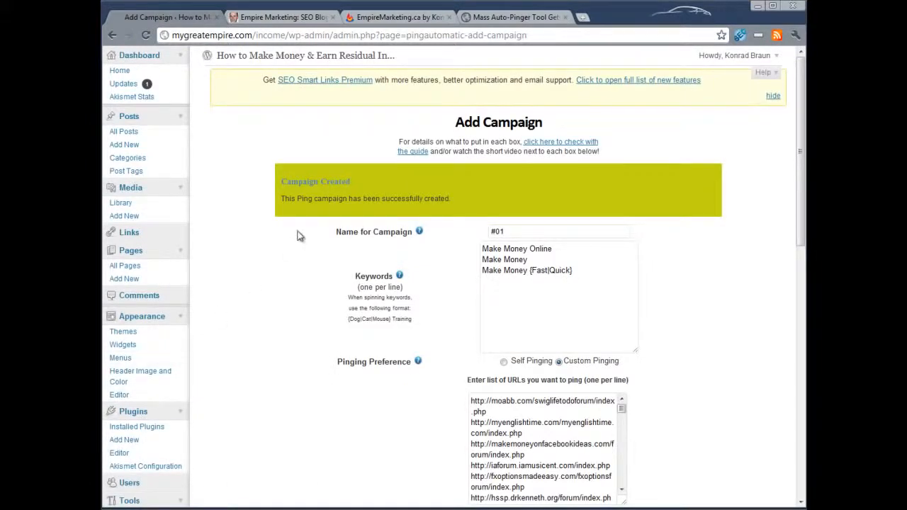
# Look over the created campaign's keywords, ping URLs, RSS URL and ignore lists.
pyautogui.scroll(-2, 520, 308)
pyautogui.scroll(-10, 704, 379)
pyautogui.scroll(6, 706, 381)
pyautogui.scroll(-1, 706, 382)
pyautogui.scroll(1, 707, 388)
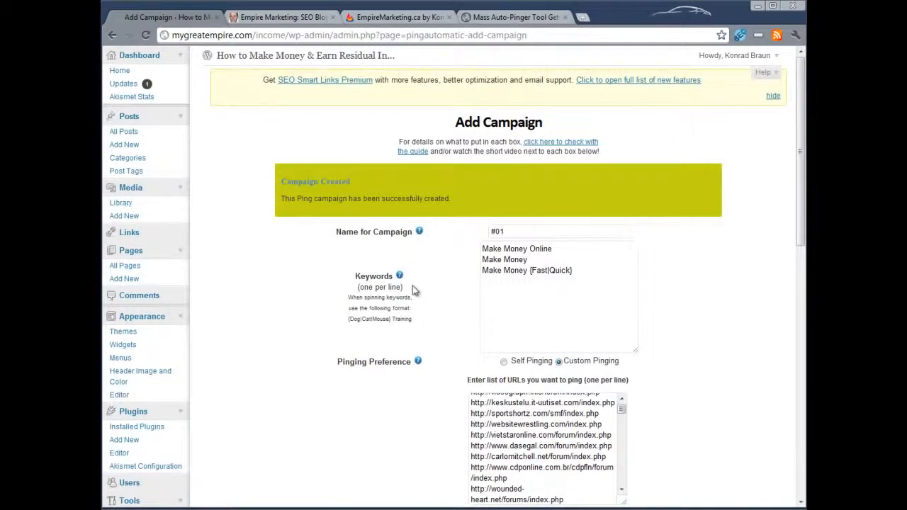
pyautogui.scroll(-5, 414, 291)
pyautogui.scroll(-5, 407, 374)
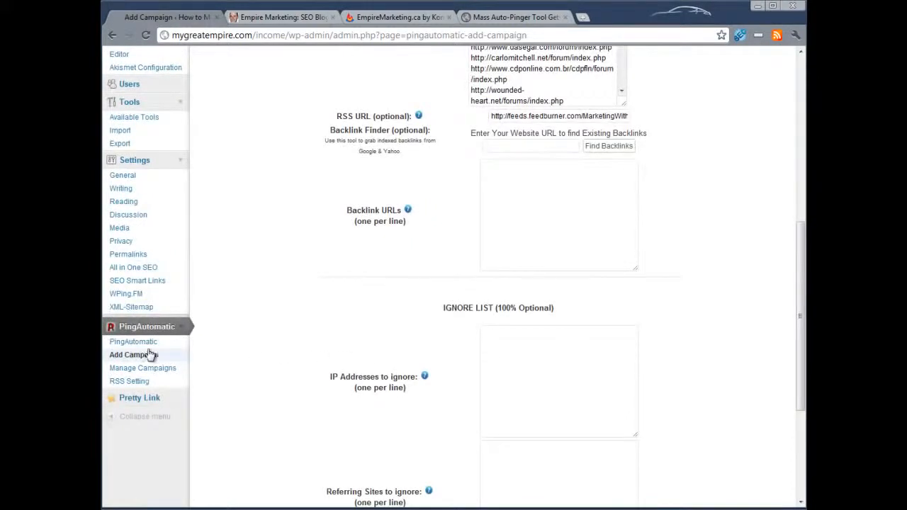
pyautogui.scroll(5, 269, 322)
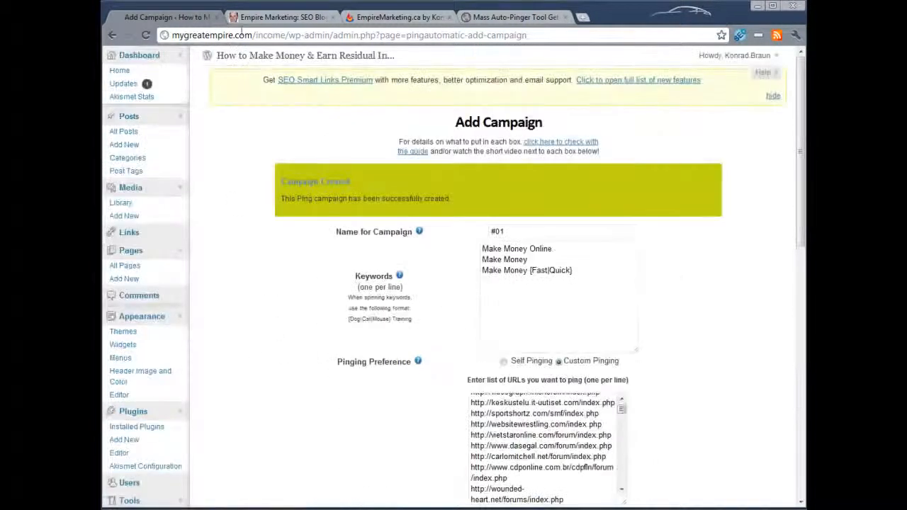
# Open campaign #01 for editing from the campaign list, look over its fields and return to the list.
pyautogui.scroll(-5, 271, 303)
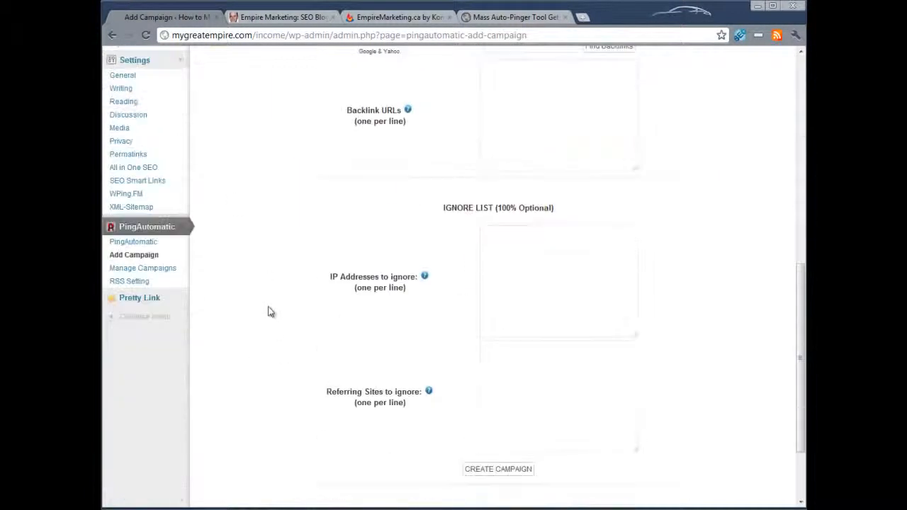
pyautogui.click(144, 269)
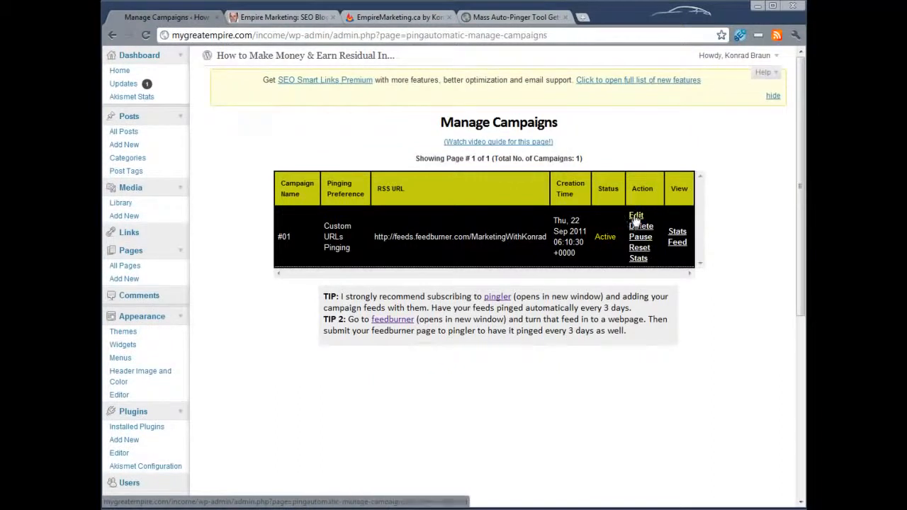
pyautogui.click(635, 216)
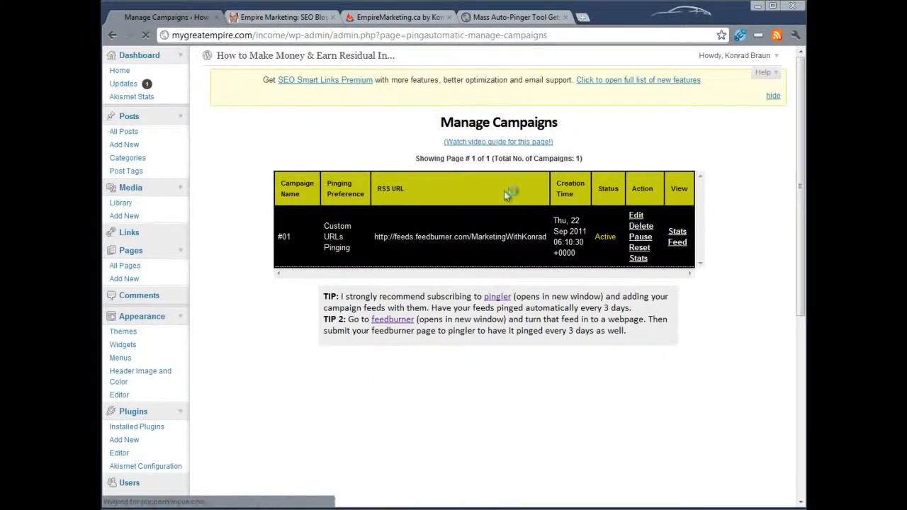
pyautogui.scroll(-6, 559, 216)
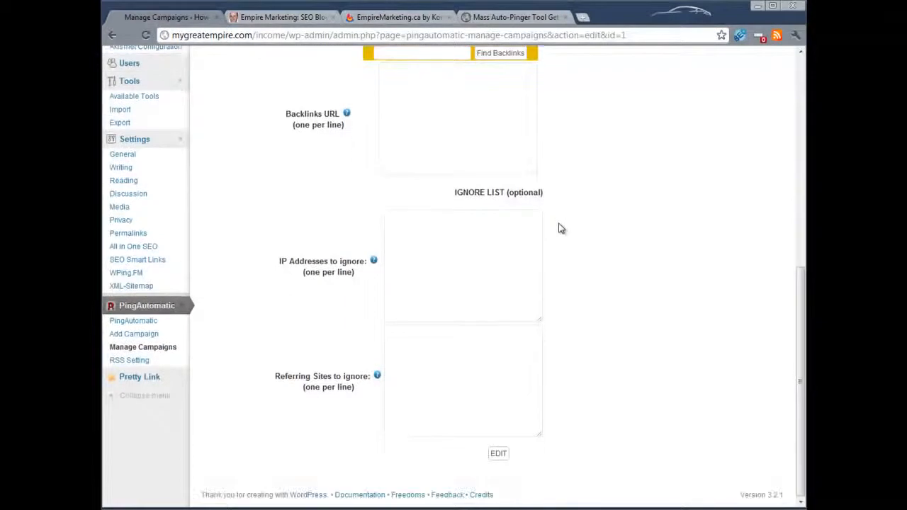
pyautogui.click(143, 347)
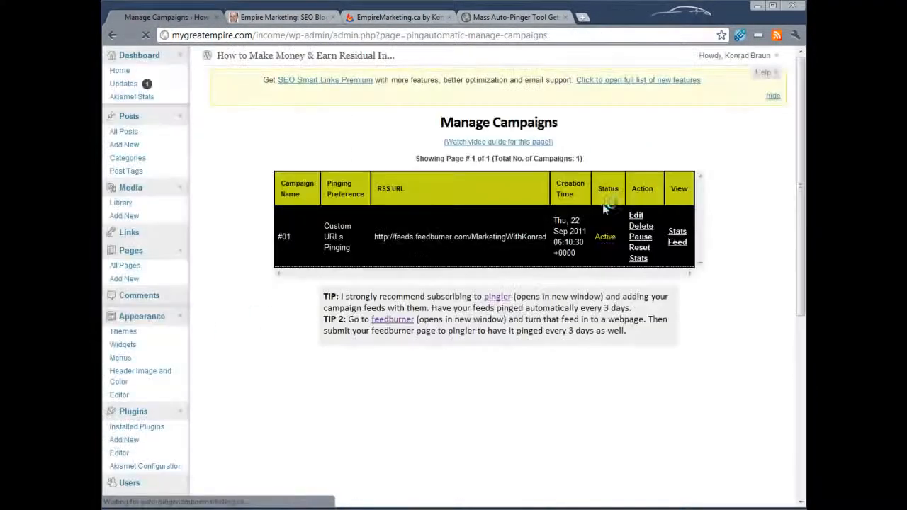
# View the ping stats of campaign #01 and return to the campaign list.
pyautogui.click(640, 259)
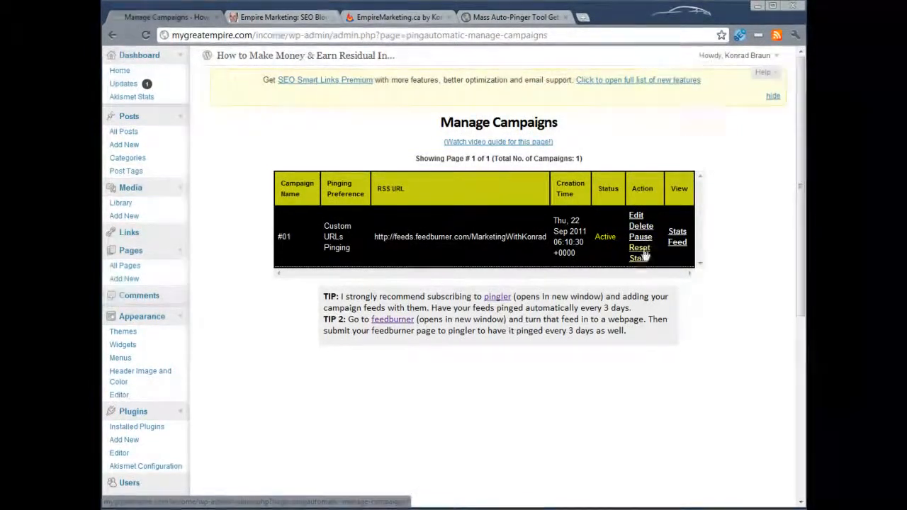
pyautogui.click(678, 233)
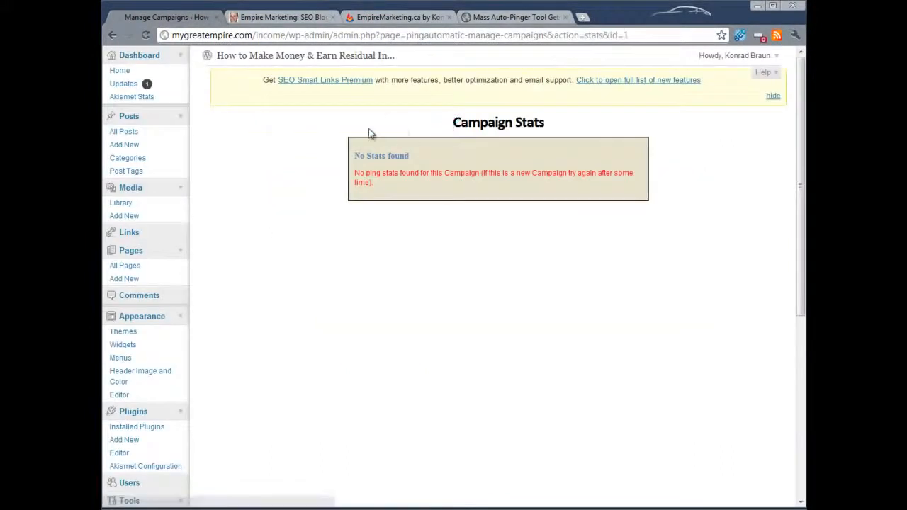
pyautogui.scroll(-5, 233, 417)
pyautogui.click(168, 451)
# Open the RSS feed of campaign #01, select its web address and check the pingler and feedburner tips in the campaign list.
pyautogui.click(677, 241)
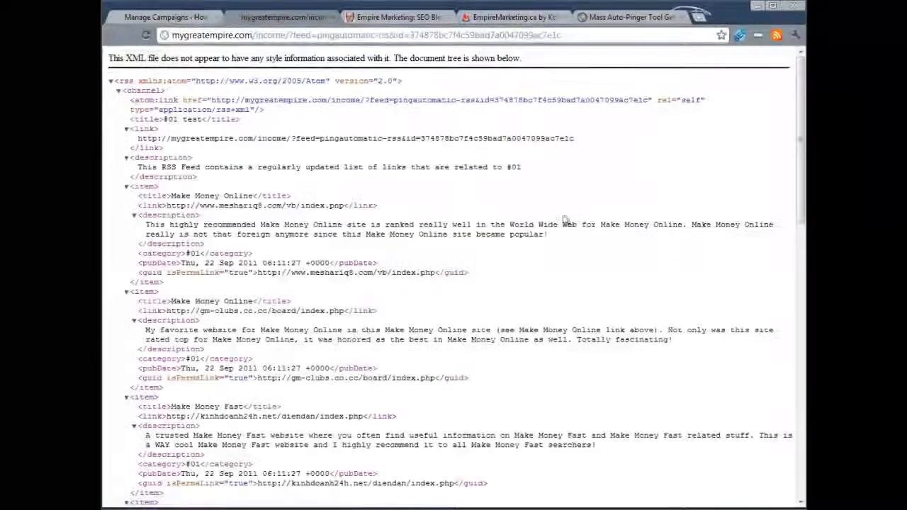
pyautogui.click(343, 38)
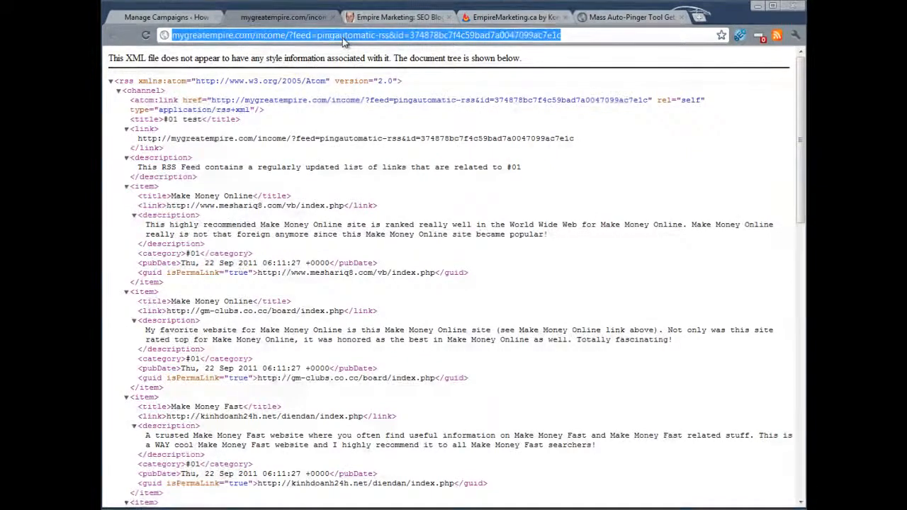
pyautogui.click(185, 16)
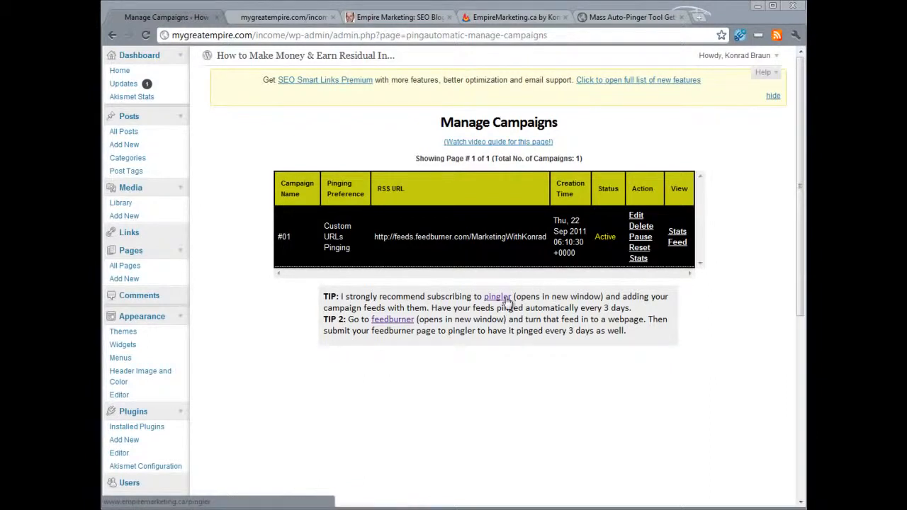
pyautogui.click(247, 16)
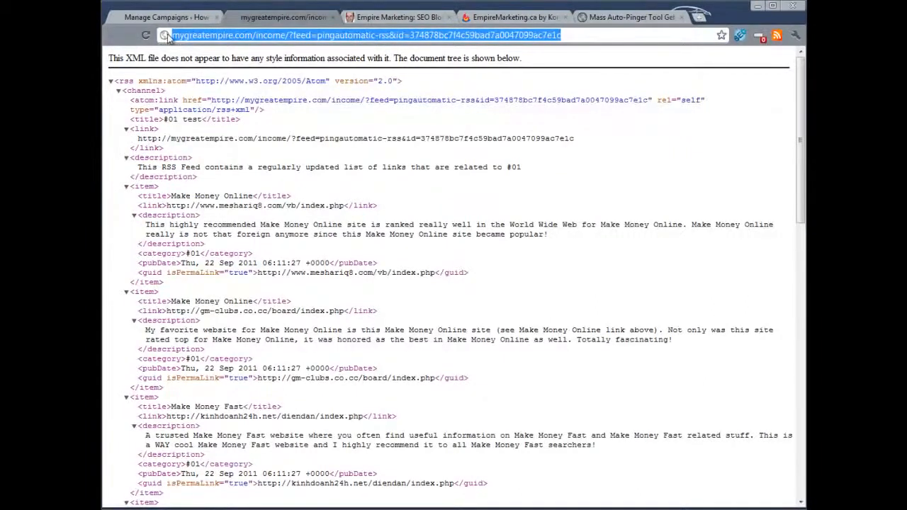
pyautogui.click(189, 17)
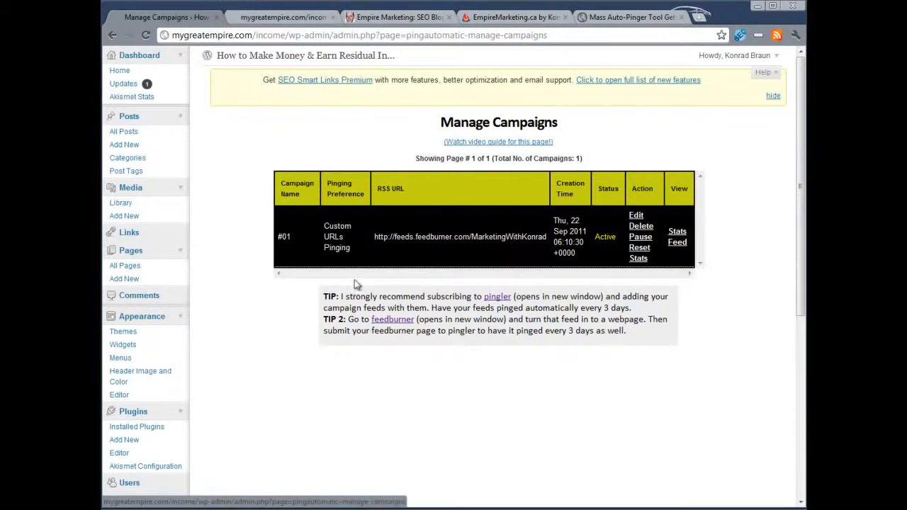
# Open campaign #01 for editing and compare its keywords and ping URLs with the entries of its RSS feed.
pyautogui.click(635, 216)
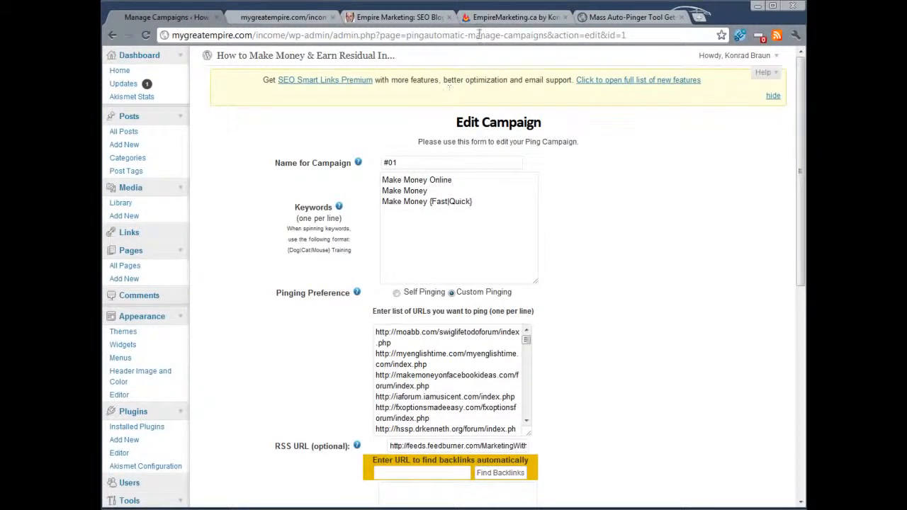
pyautogui.click(284, 17)
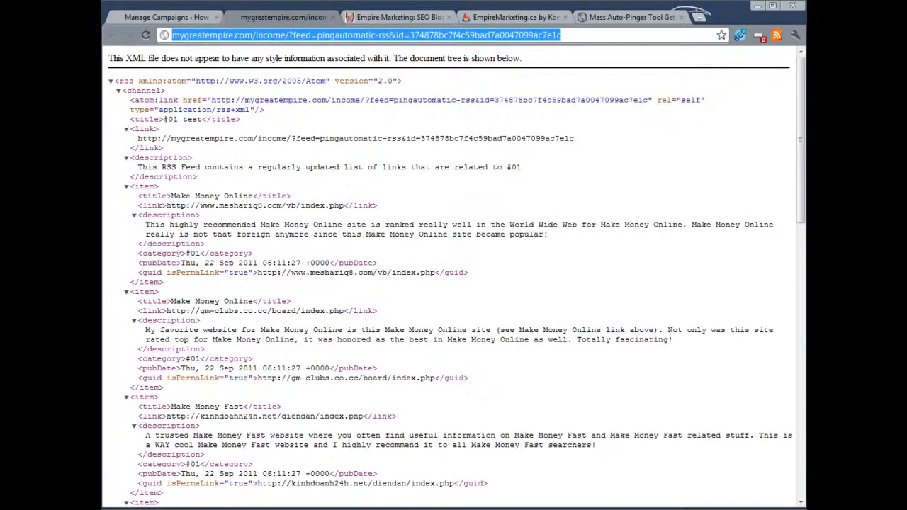
pyautogui.click(183, 21)
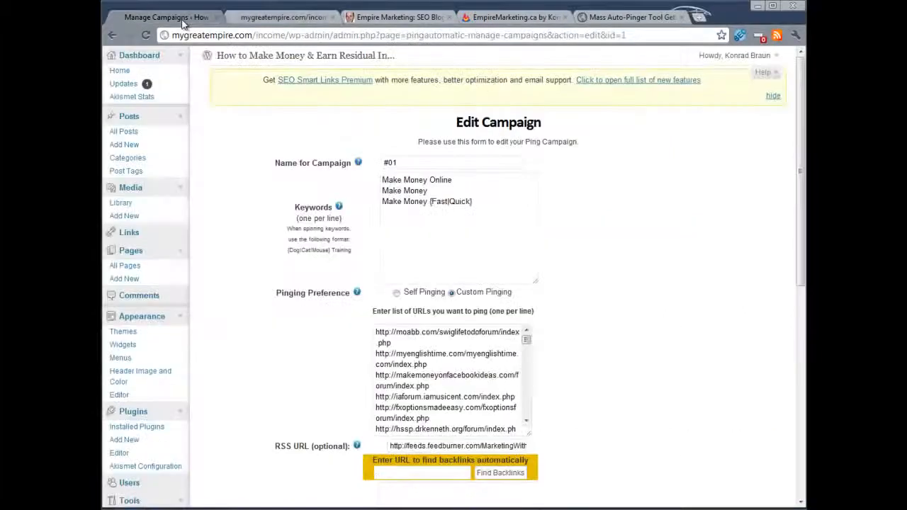
pyautogui.click(286, 19)
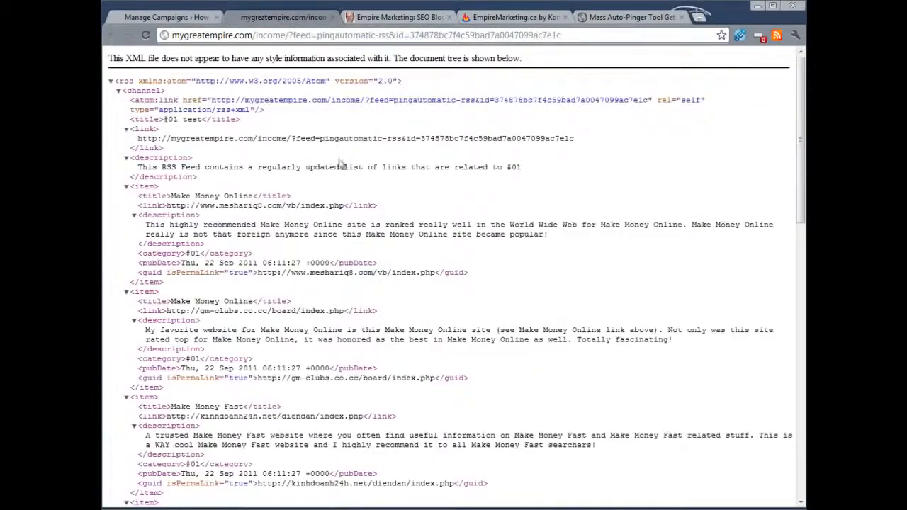
pyautogui.scroll(-10, 328, 125)
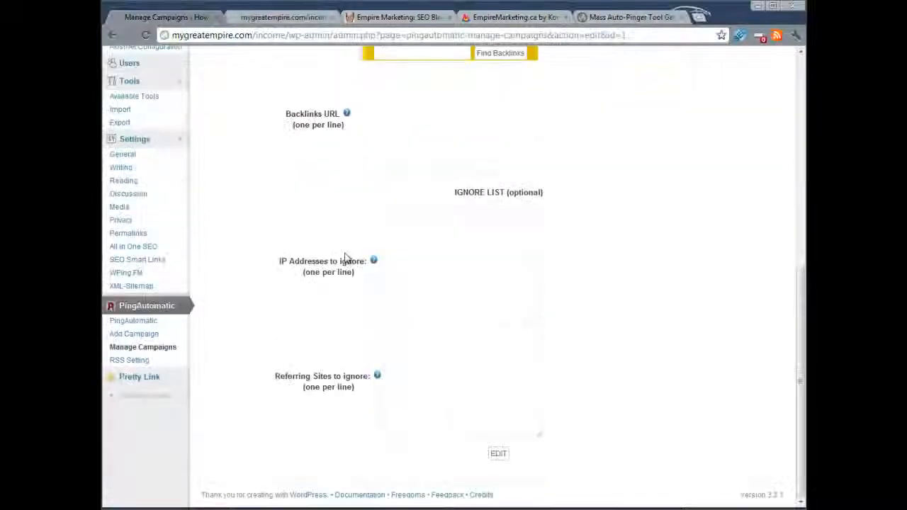
# Open the RSS randomized descriptions and compare them with the #01 test feed shown in Firefox.
pyautogui.click(126, 361)
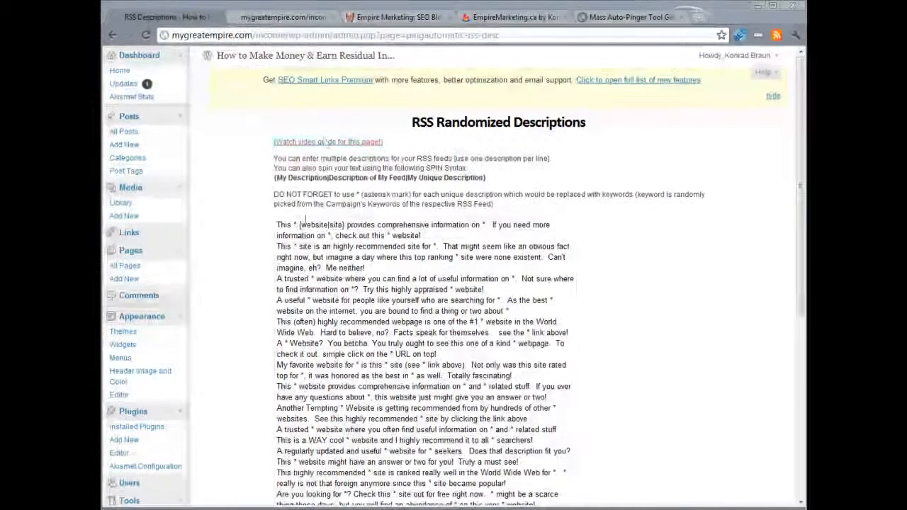
pyautogui.click(273, 17)
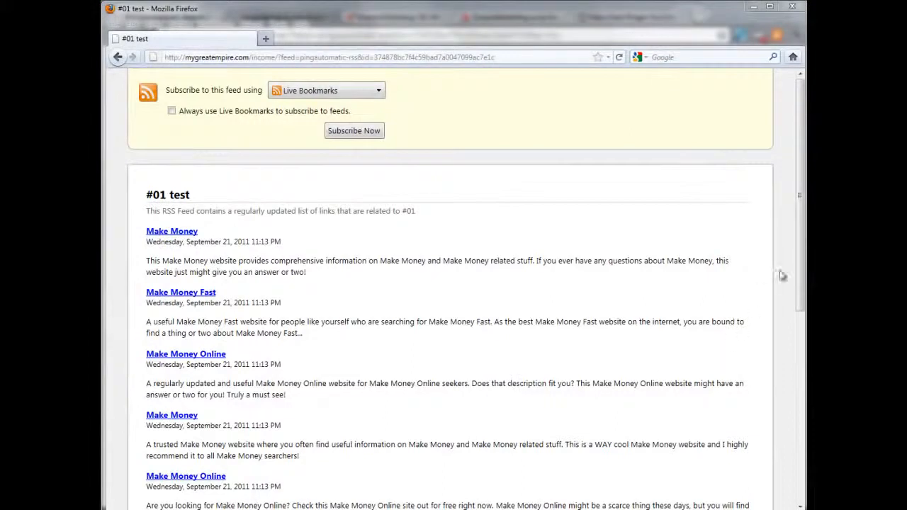
pyautogui.moveTo(803, 270); pyautogui.dragTo(792, 250)
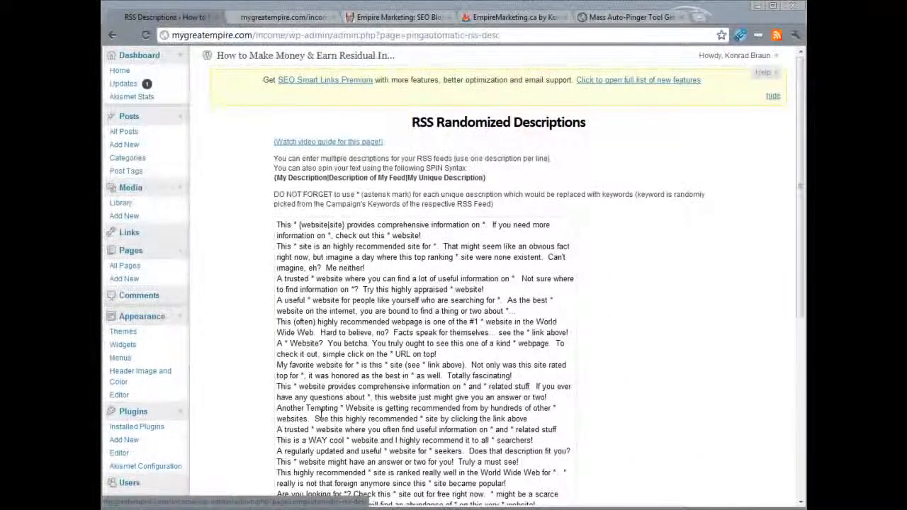
pyautogui.scroll(-10, 255, 412)
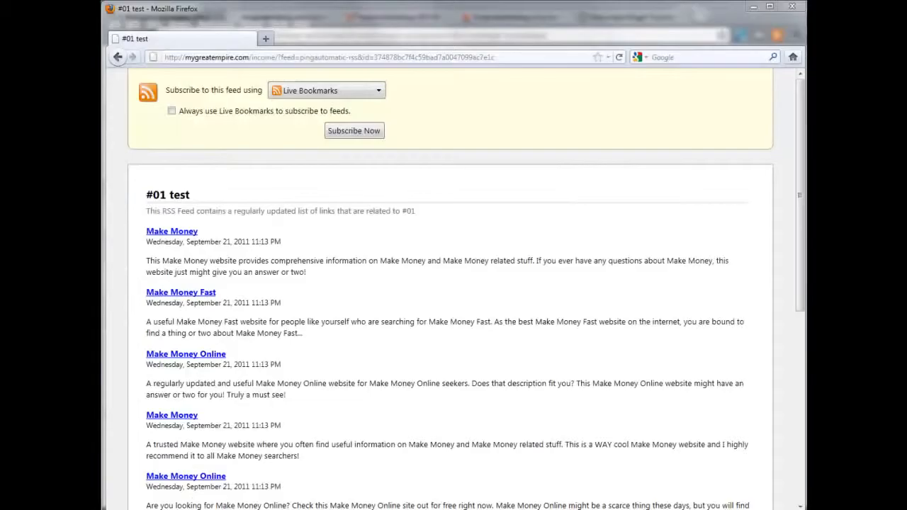
# Highlight the first feed entry's description and the keyword "Make Money" within it, and switch back to Chrome.
pyautogui.moveTo(306, 272); pyautogui.dragTo(147, 267)
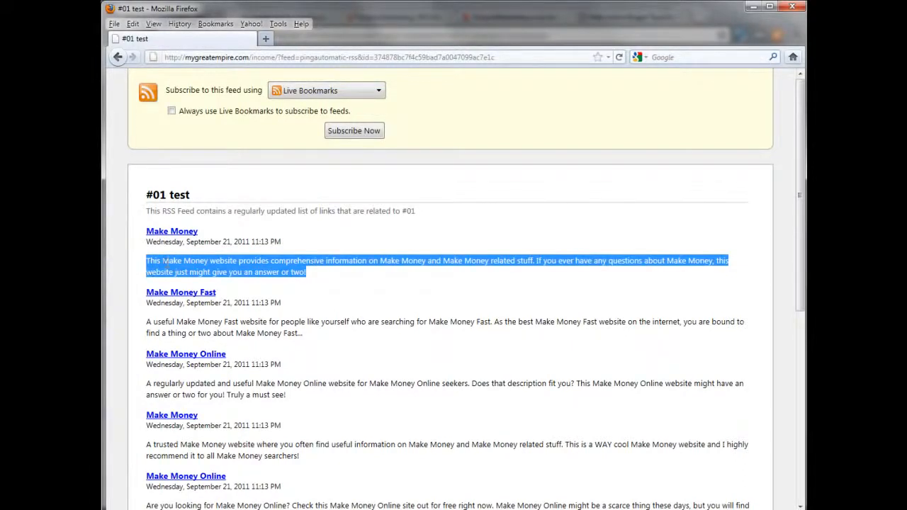
pyautogui.moveTo(163, 261); pyautogui.dragTo(209, 262)
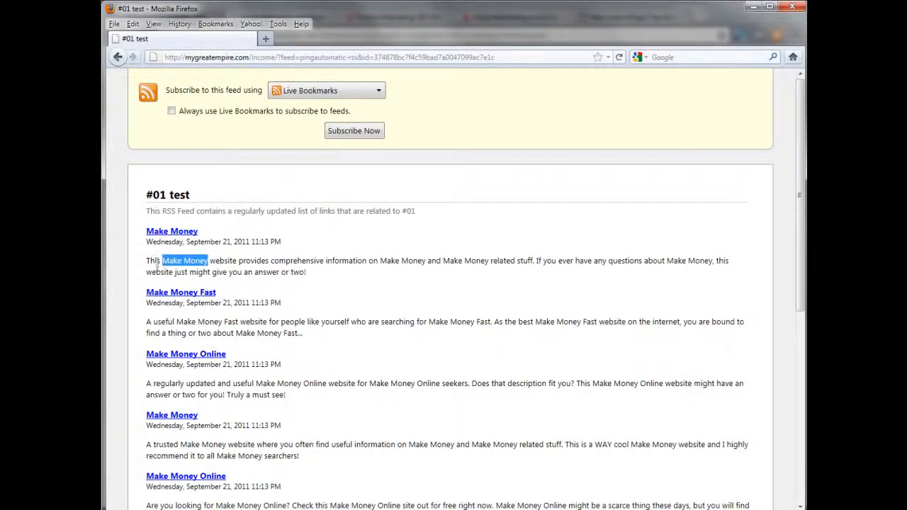
pyautogui.hotkey('alt', 'Tab')
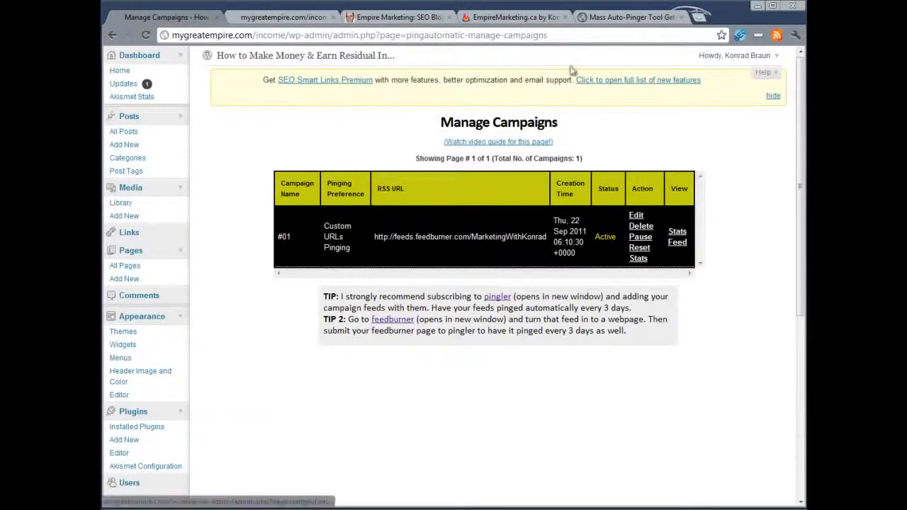
# Open the plugin's RSS settings and read through the randomized descriptions, their spin syntax and the asterisk keyword placeholders.
pyautogui.scroll(-5, 219, 403)
pyautogui.click(129, 461)
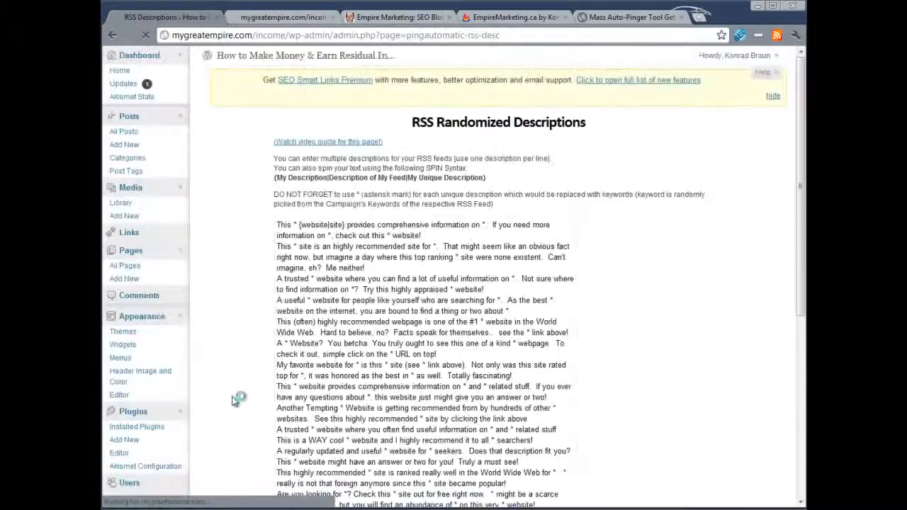
pyautogui.scroll(-5, 658, 283)
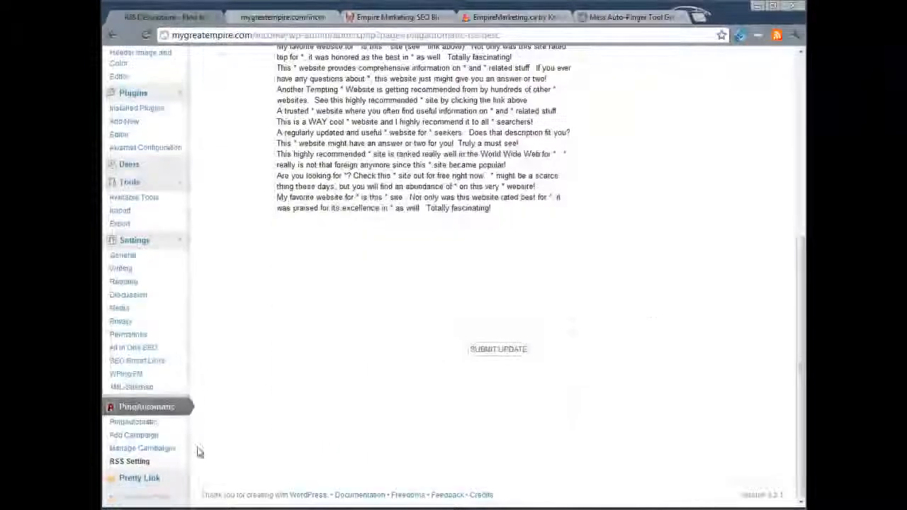
pyautogui.scroll(5, 708, 368)
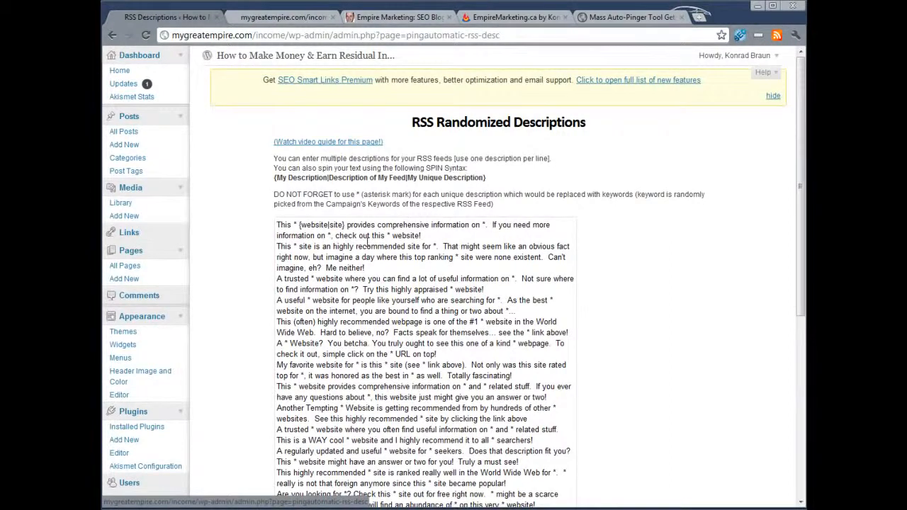
pyautogui.scroll(-5, 367, 242)
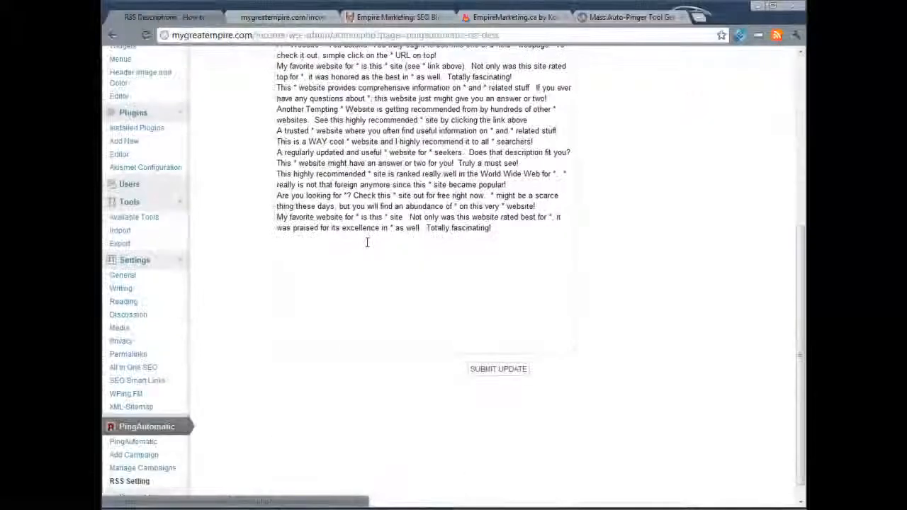
pyautogui.scroll(3, 367, 242)
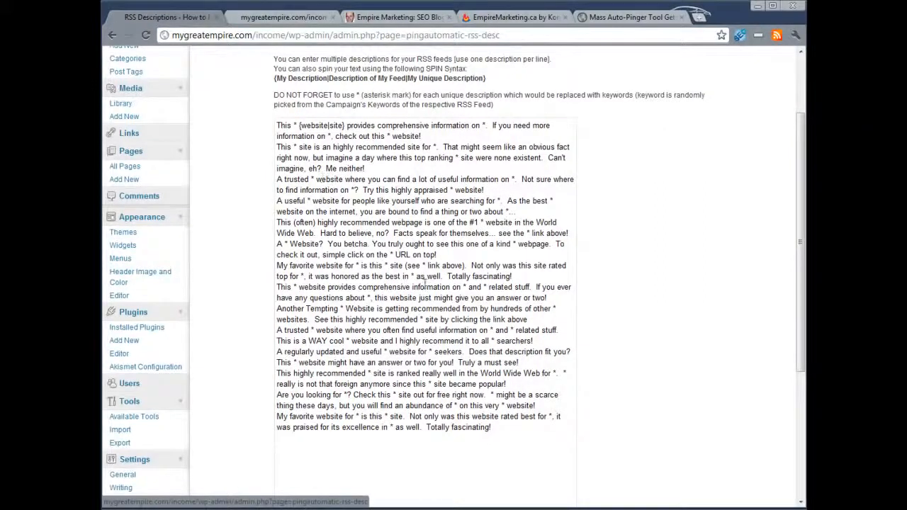
pyautogui.scroll(-3, 362, 260)
pyautogui.scroll(5, 362, 260)
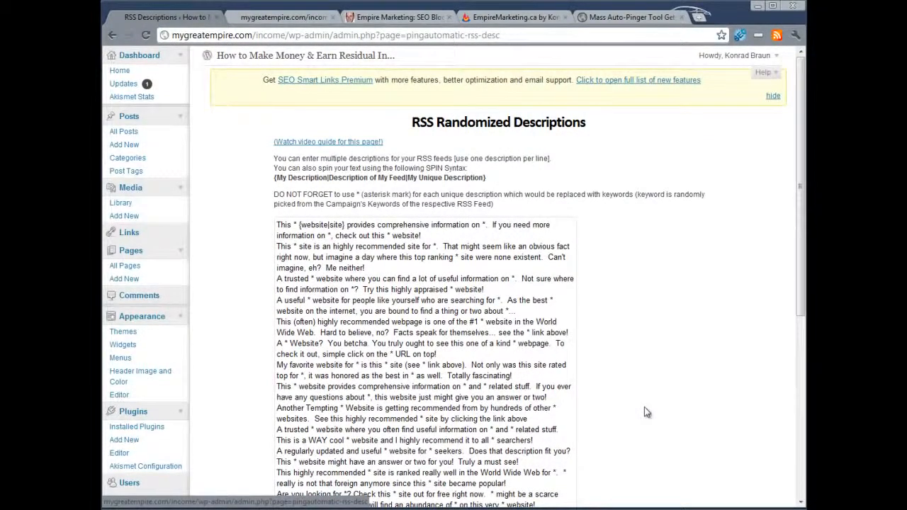
pyautogui.scroll(-5, 645, 413)
pyautogui.scroll(1, 645, 414)
# Open a blank campaign form and look over its fields from the name down to the ignore lists.
pyautogui.click(125, 422)
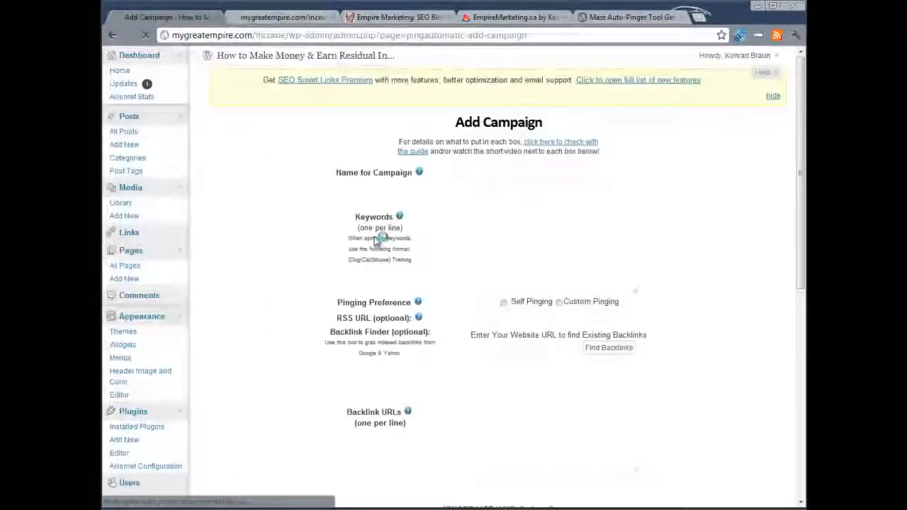
pyautogui.scroll(-6, 364, 318)
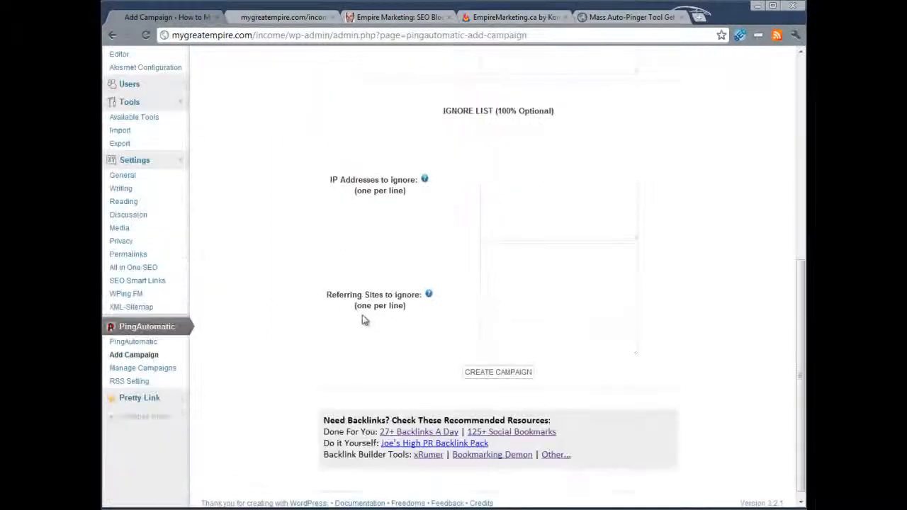
pyautogui.scroll(10, 701, 425)
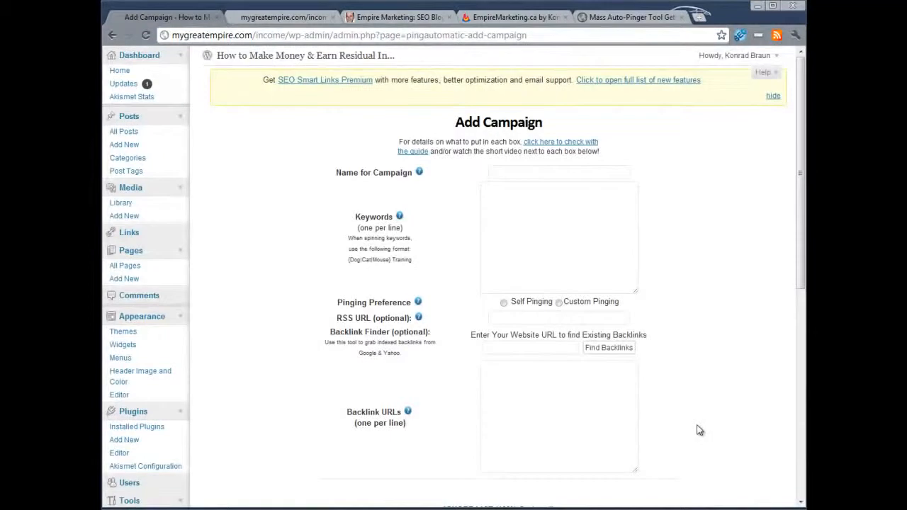